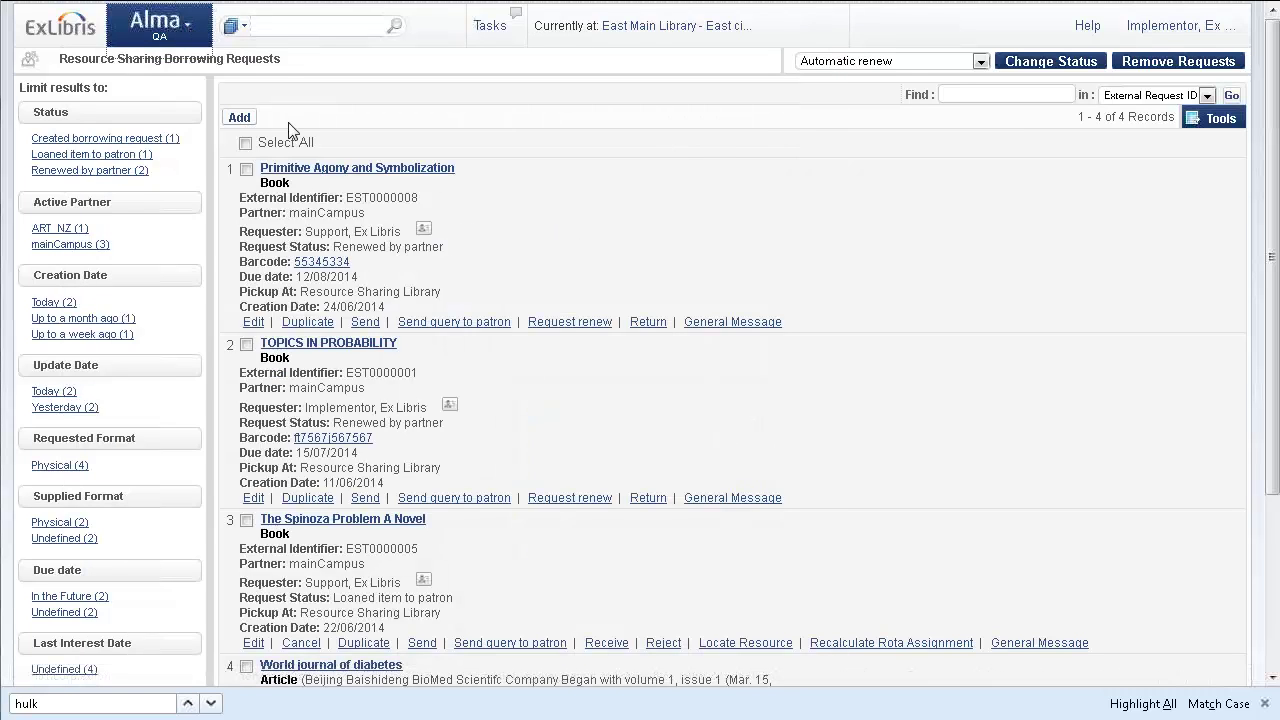
Step: Manually add a borrowing request with citation type Book and the title "Modernism and Mildred Walker"
{"action": "left_click", "coordinate": [241, 119]}
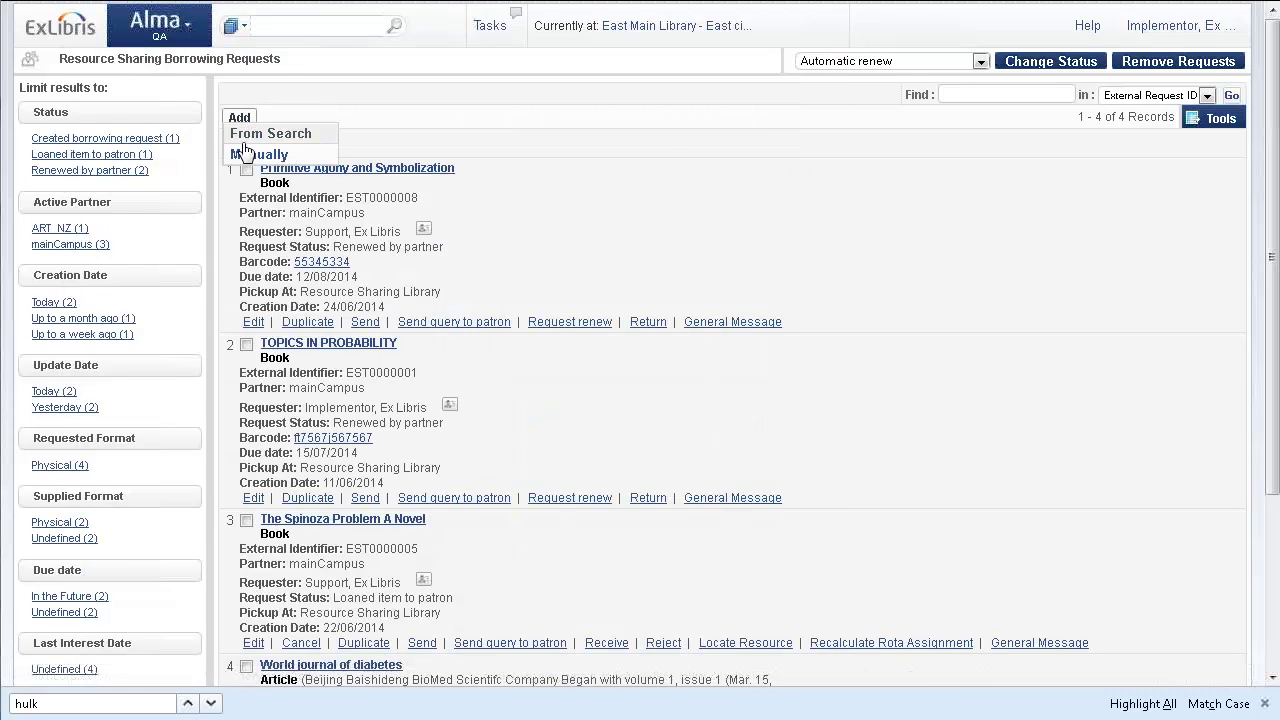
{"action": "left_click", "coordinate": [247, 155]}
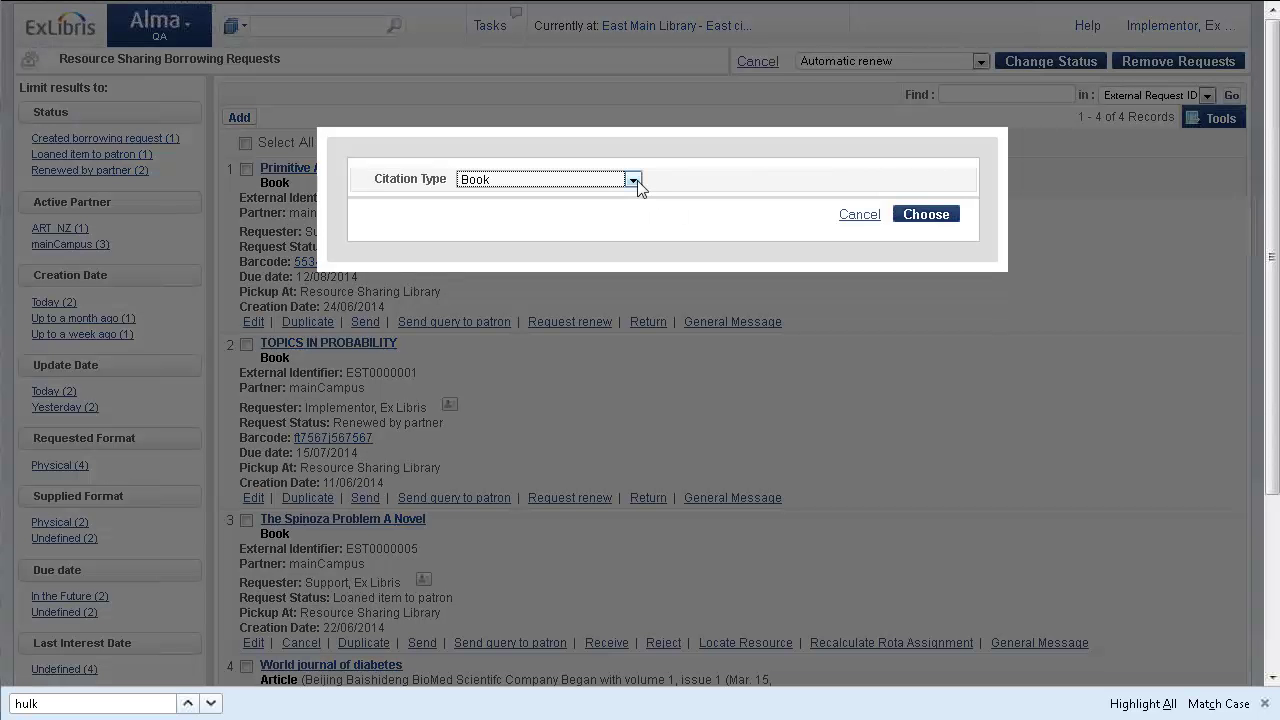
{"action": "left_click", "coordinate": [635, 183]}
{"action": "left_click", "coordinate": [605, 194]}
{"action": "left_click", "coordinate": [930, 217]}
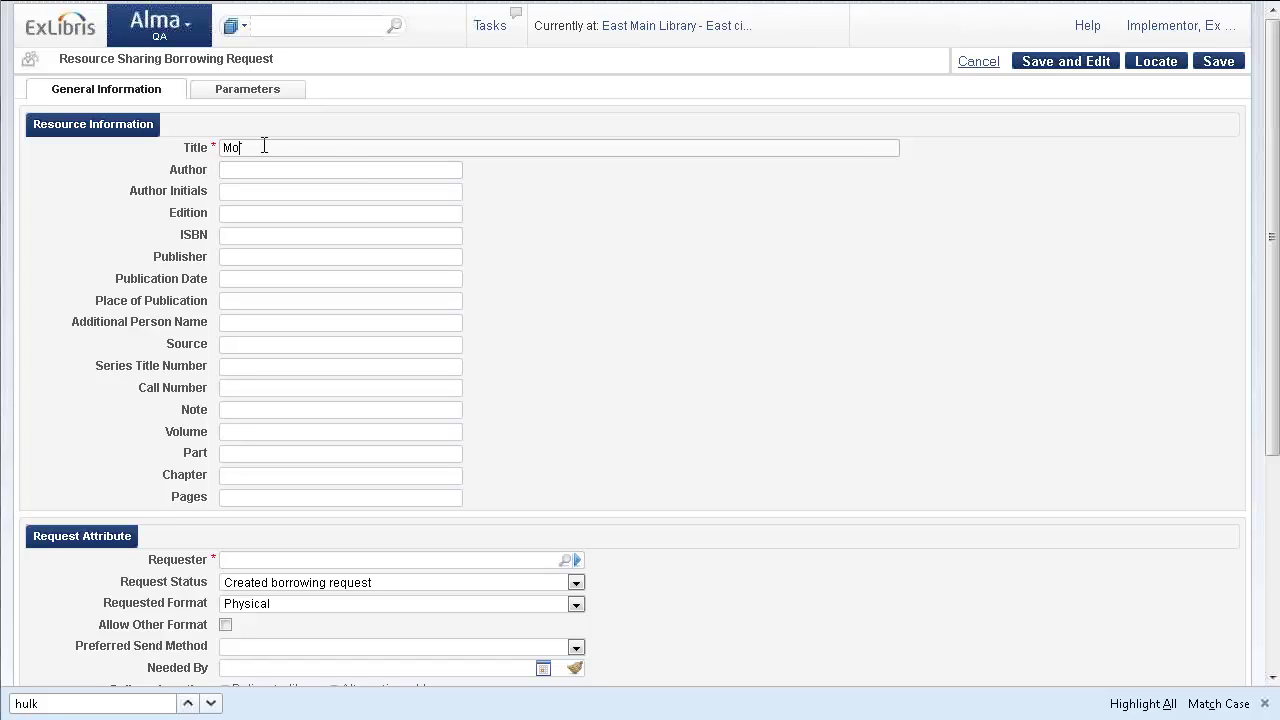
{"action": "type", "text": "Modernism"}
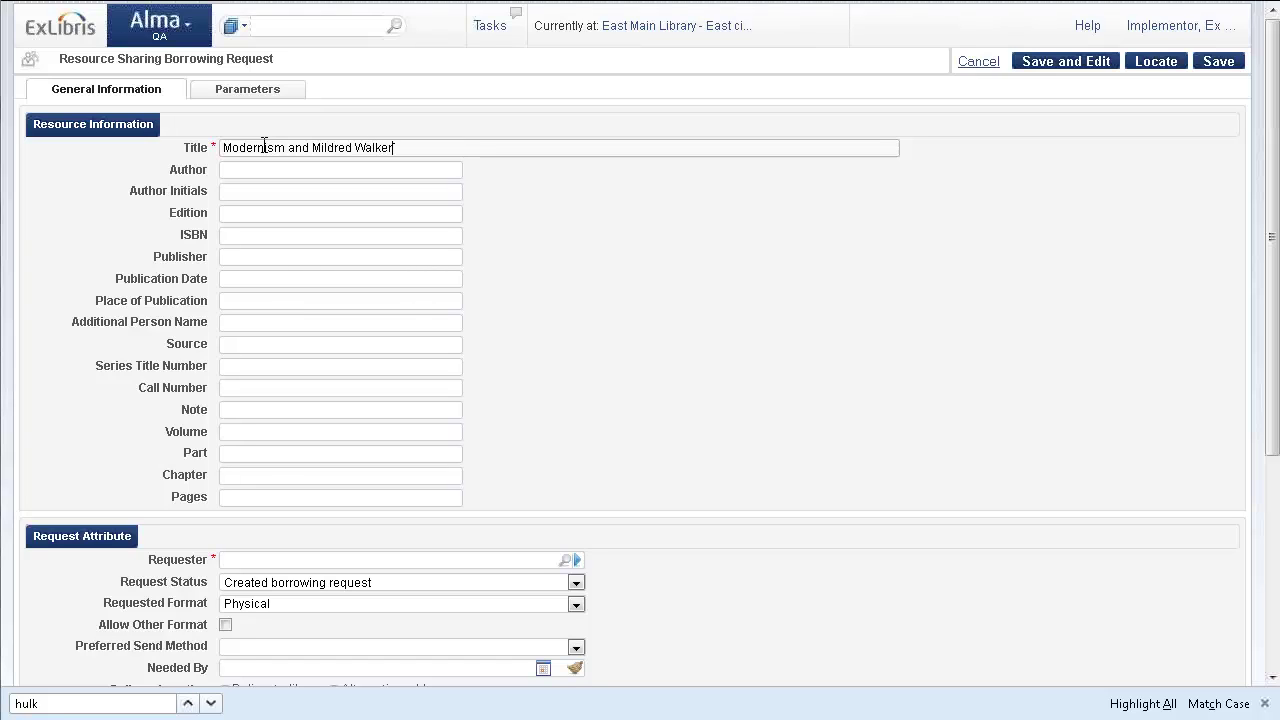
{"action": "type", "text": " and Mildred Walker"}
Step: Search the users for "support" and assign the matching staff account as the requester
{"action": "scroll", "coordinate": [549, 246], "scroll_direction": "down", "scroll_amount": 5}
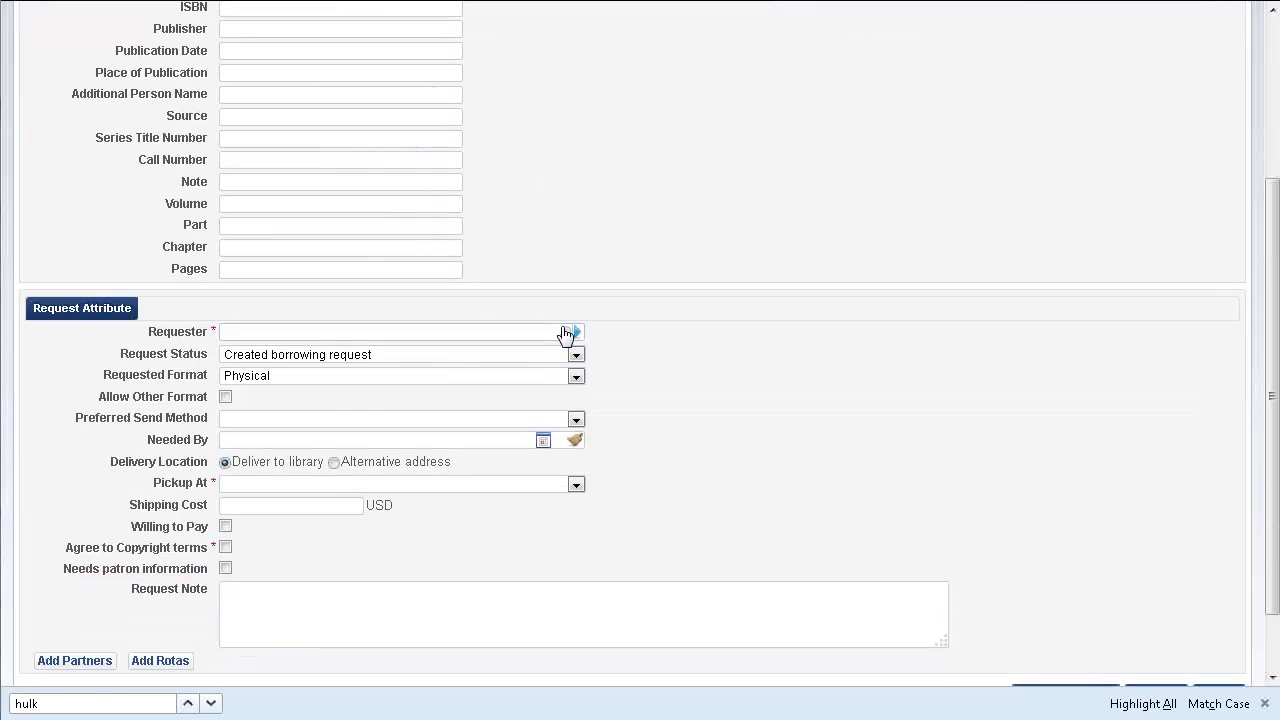
{"action": "left_click", "coordinate": [575, 334]}
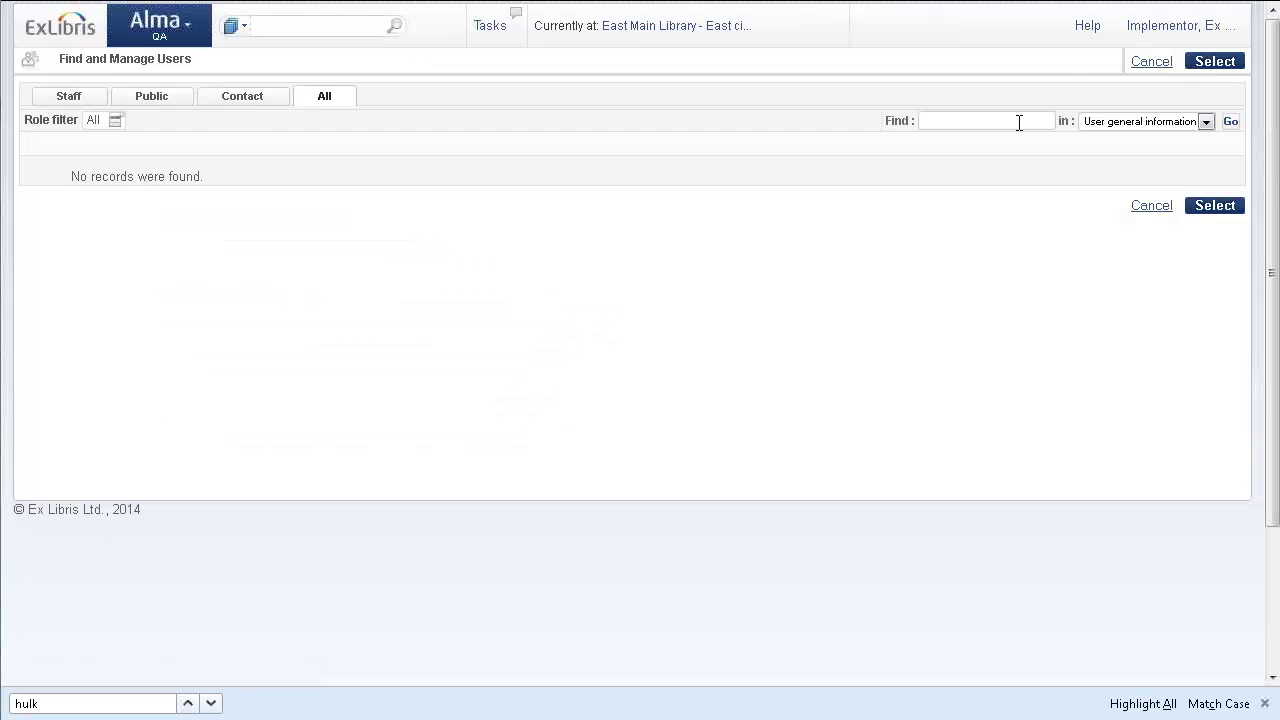
{"action": "left_click", "coordinate": [1008, 125]}
{"action": "left_click", "coordinate": [1231, 122]}
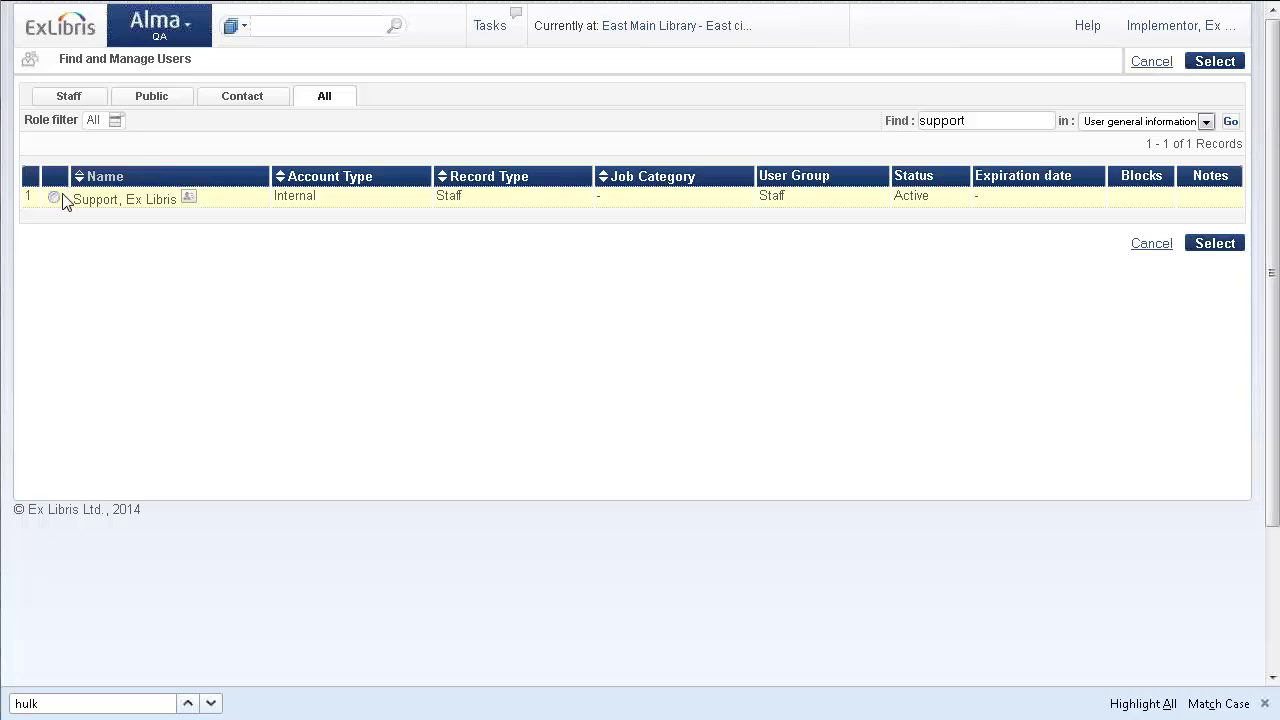
{"action": "left_click", "coordinate": [54, 198]}
{"action": "left_click", "coordinate": [1226, 240]}
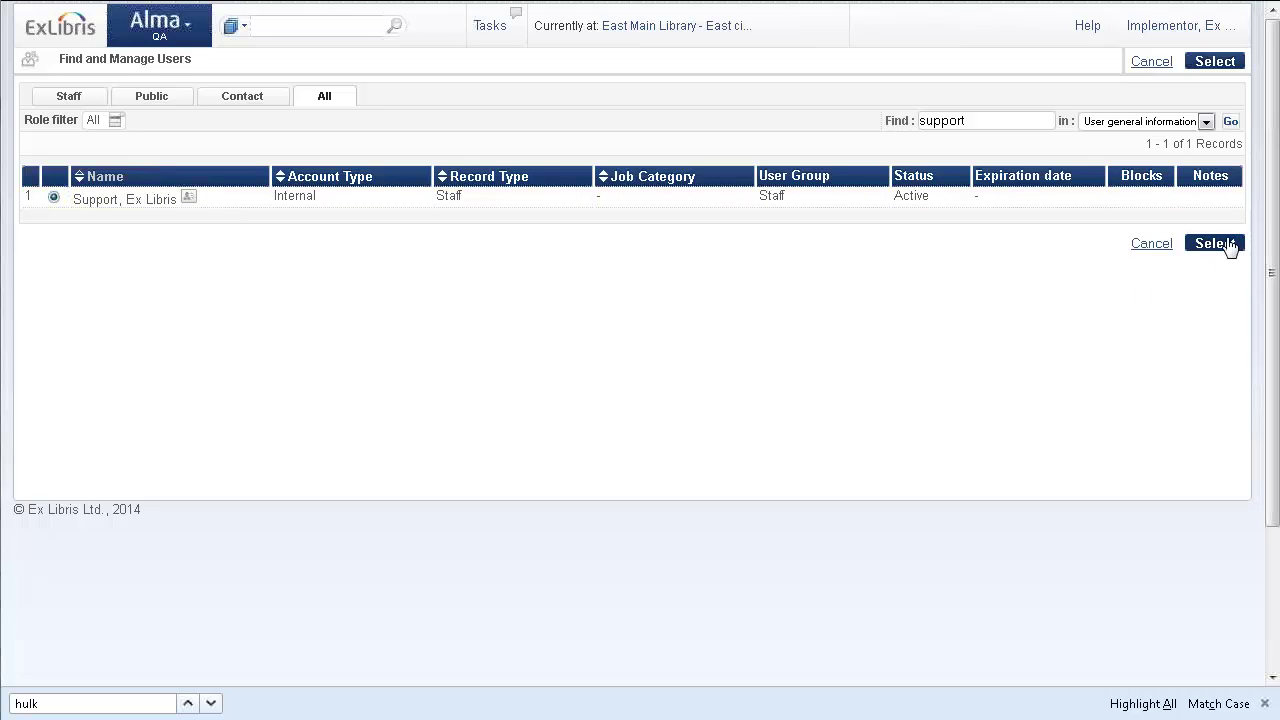
Step: Set the pickup location to Resource Sharing Library and agree to the copyright terms
{"action": "scroll", "coordinate": [440, 294], "scroll_direction": "down", "scroll_amount": 4}
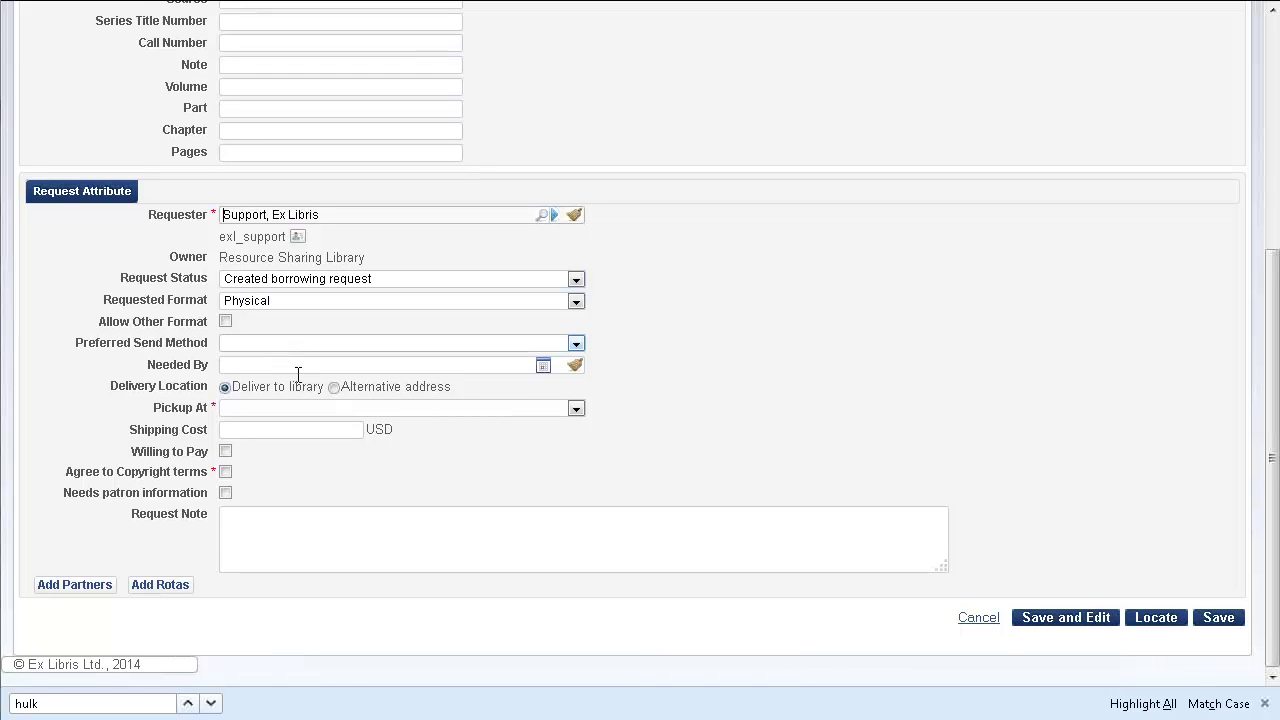
{"action": "left_click", "coordinate": [577, 410]}
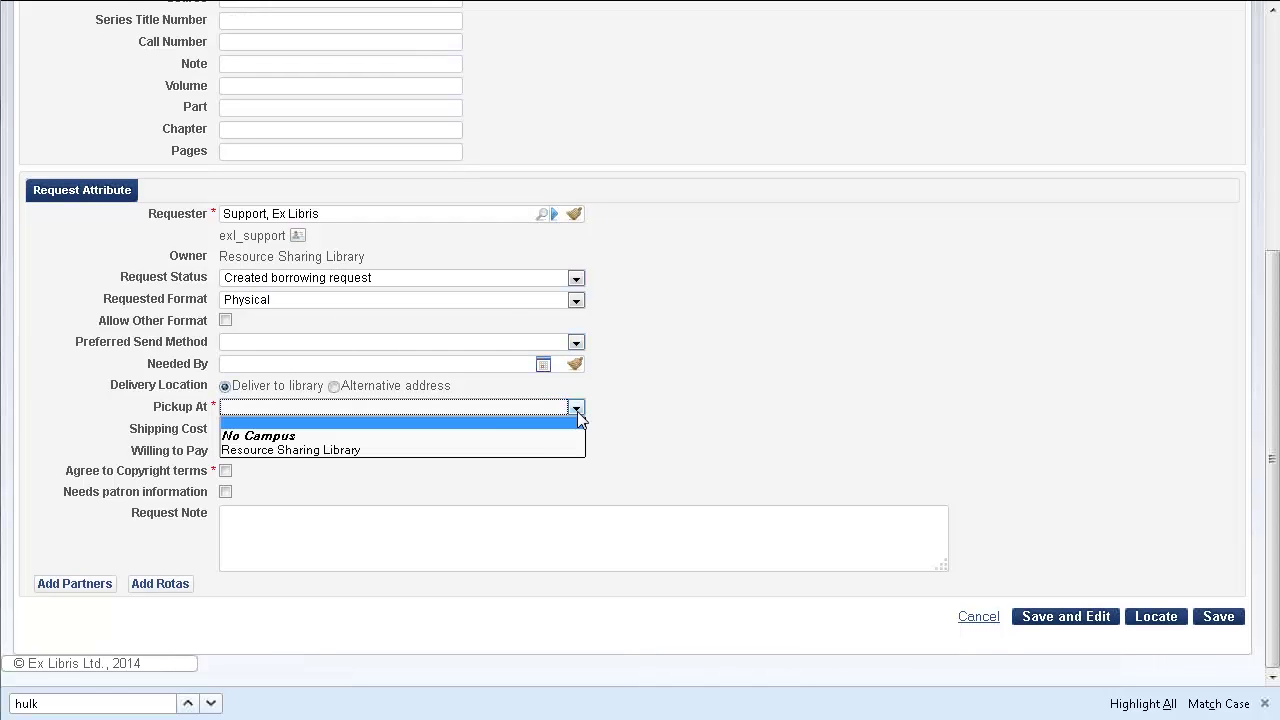
{"action": "left_click", "coordinate": [300, 450]}
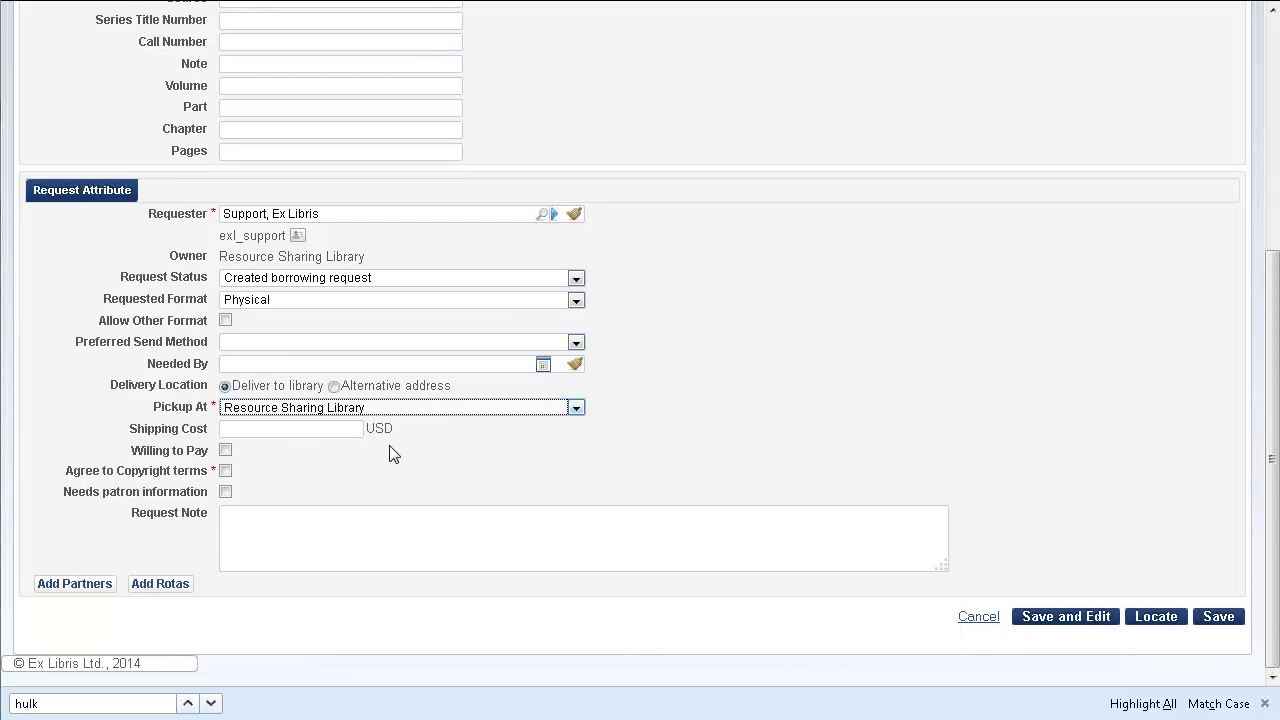
{"action": "left_click", "coordinate": [226, 471]}
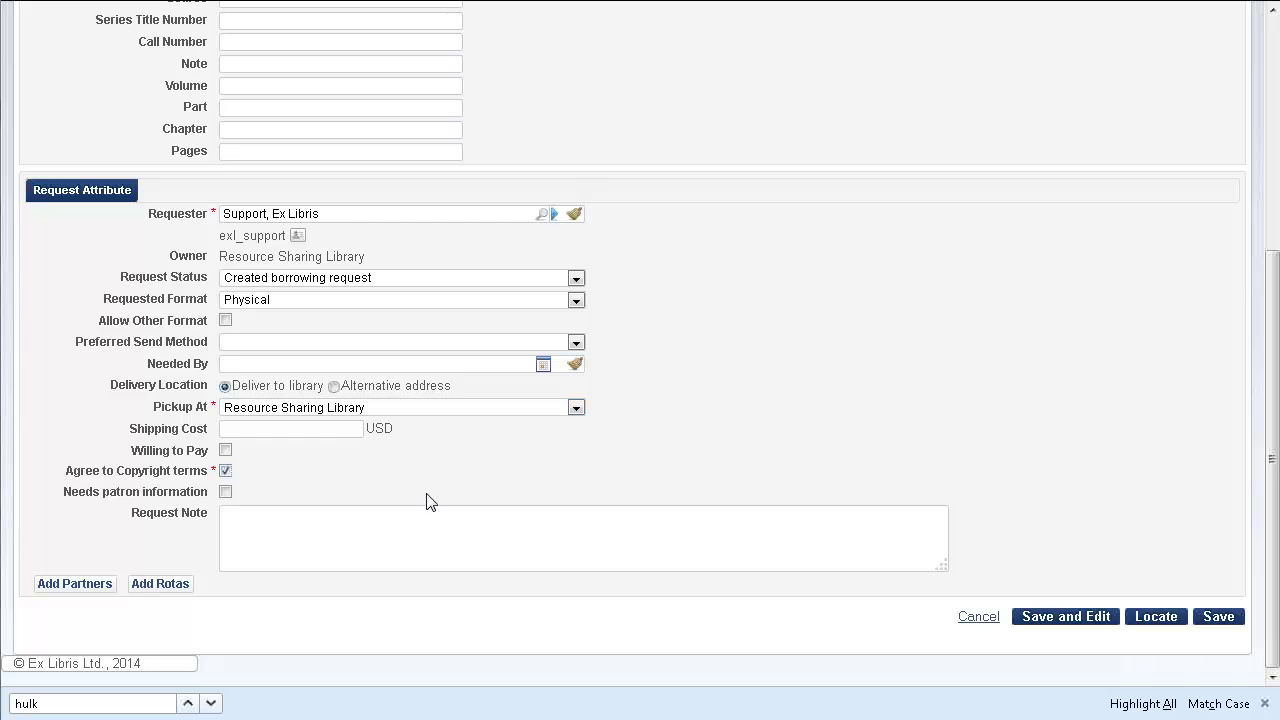
Step: Add mainCampus as the resource sharing partner of the borrowing request
{"action": "left_click", "coordinate": [60, 590]}
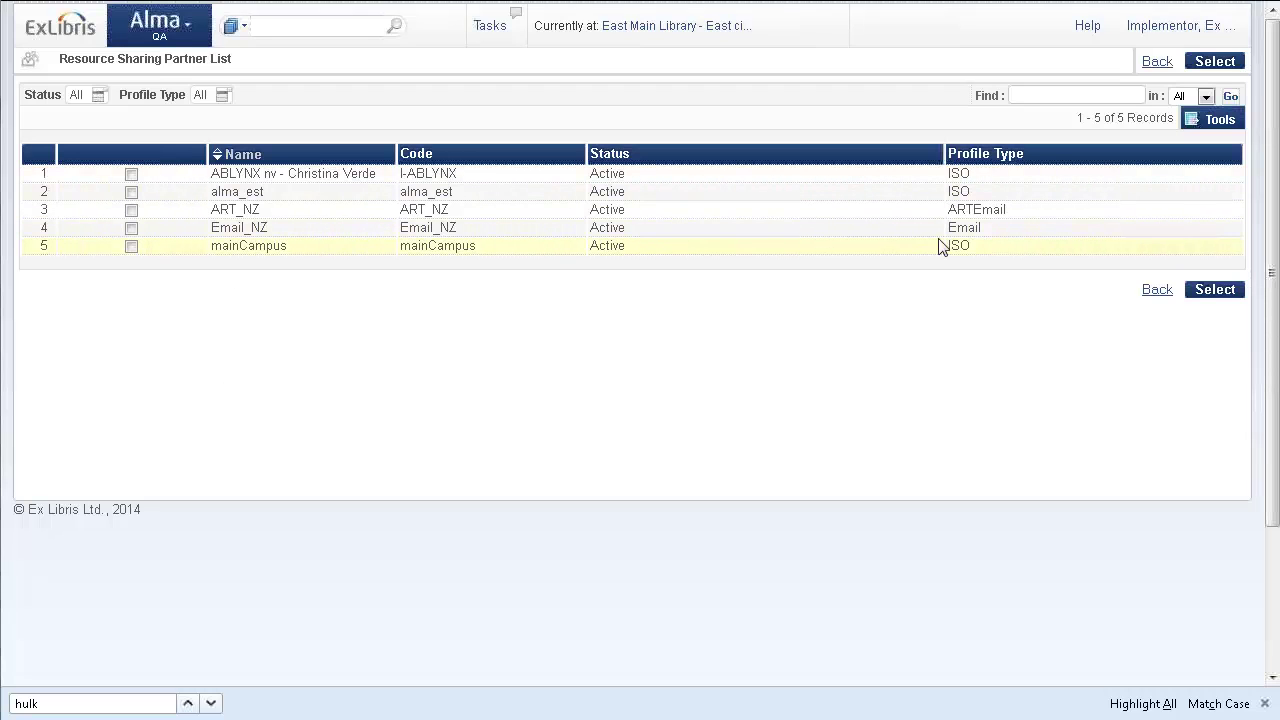
{"action": "left_click", "coordinate": [130, 247]}
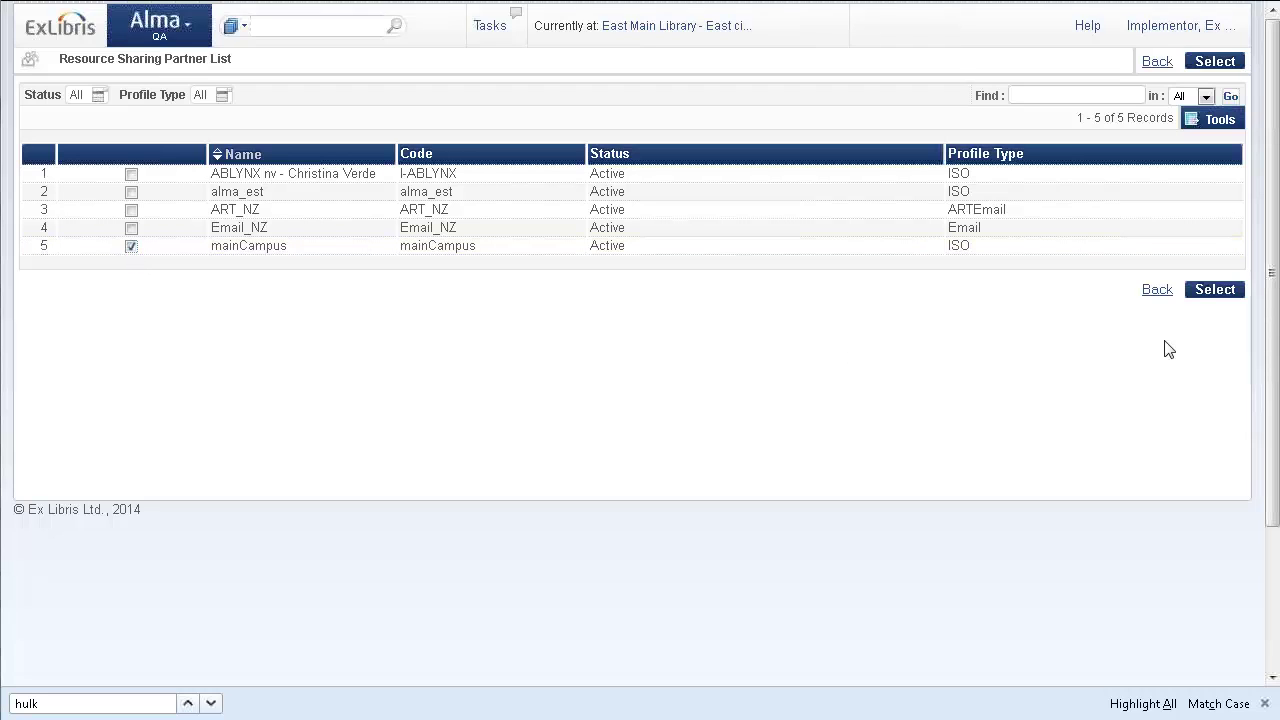
{"action": "left_click", "coordinate": [1238, 289]}
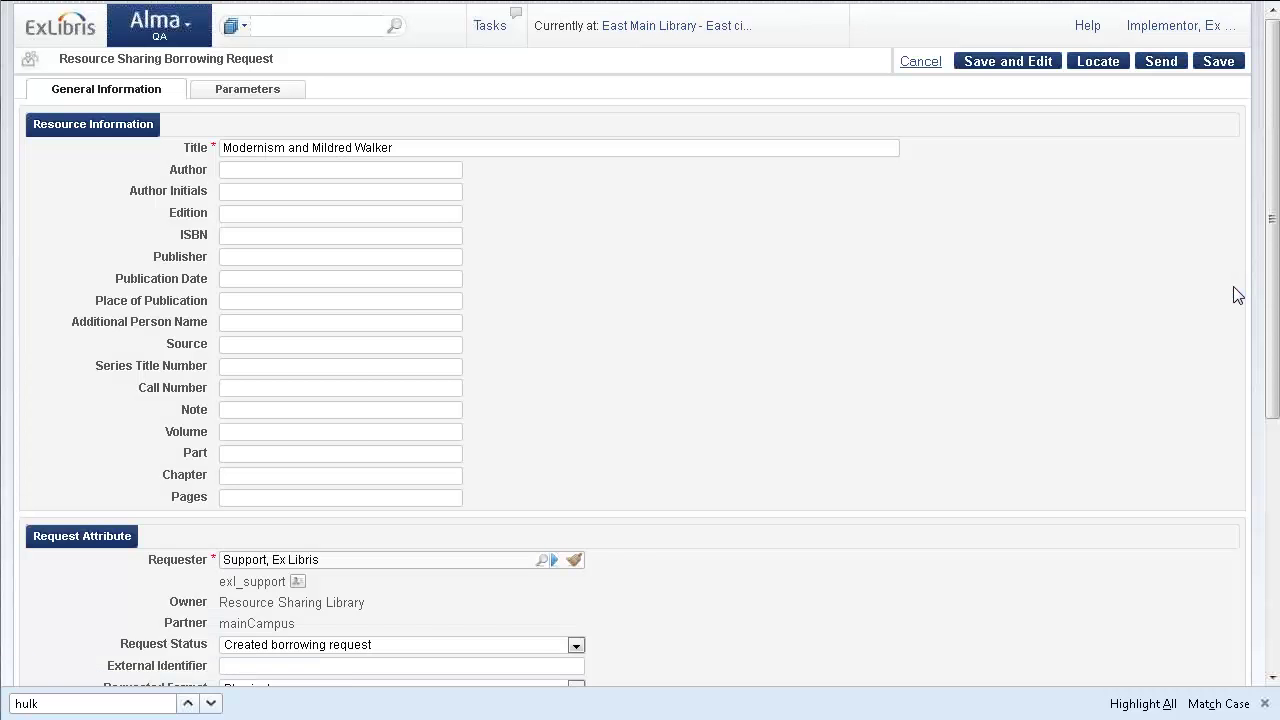
Step: Save the borrowing request despite the requester warnings and send it to the partner
{"action": "scroll", "coordinate": [646, 388], "scroll_direction": "down", "scroll_amount": 5}
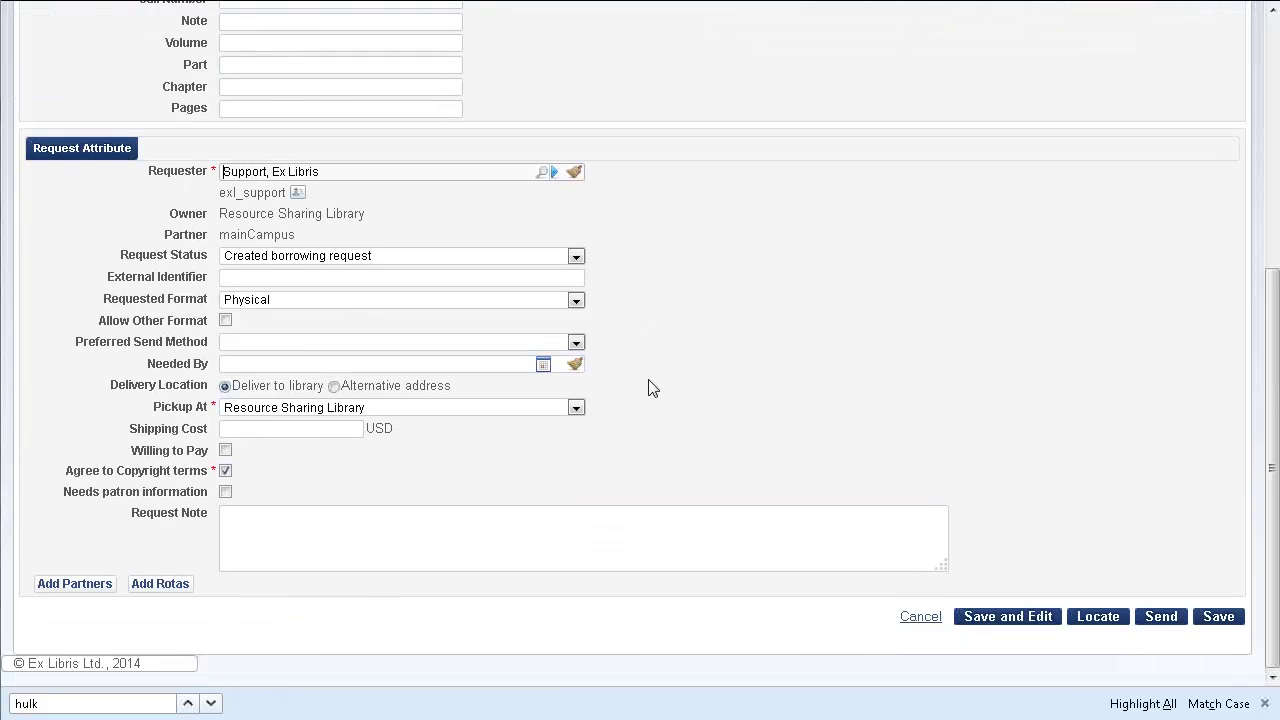
{"action": "left_click", "coordinate": [1219, 618]}
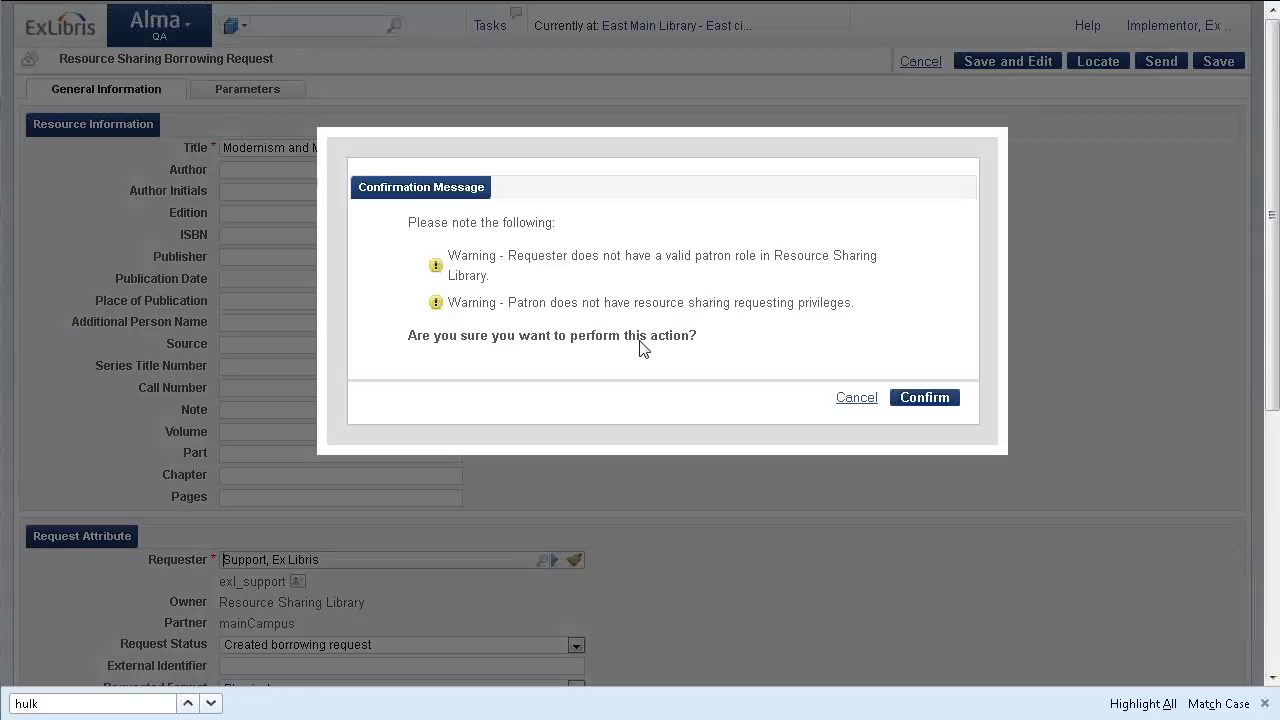
{"action": "left_click", "coordinate": [932, 399]}
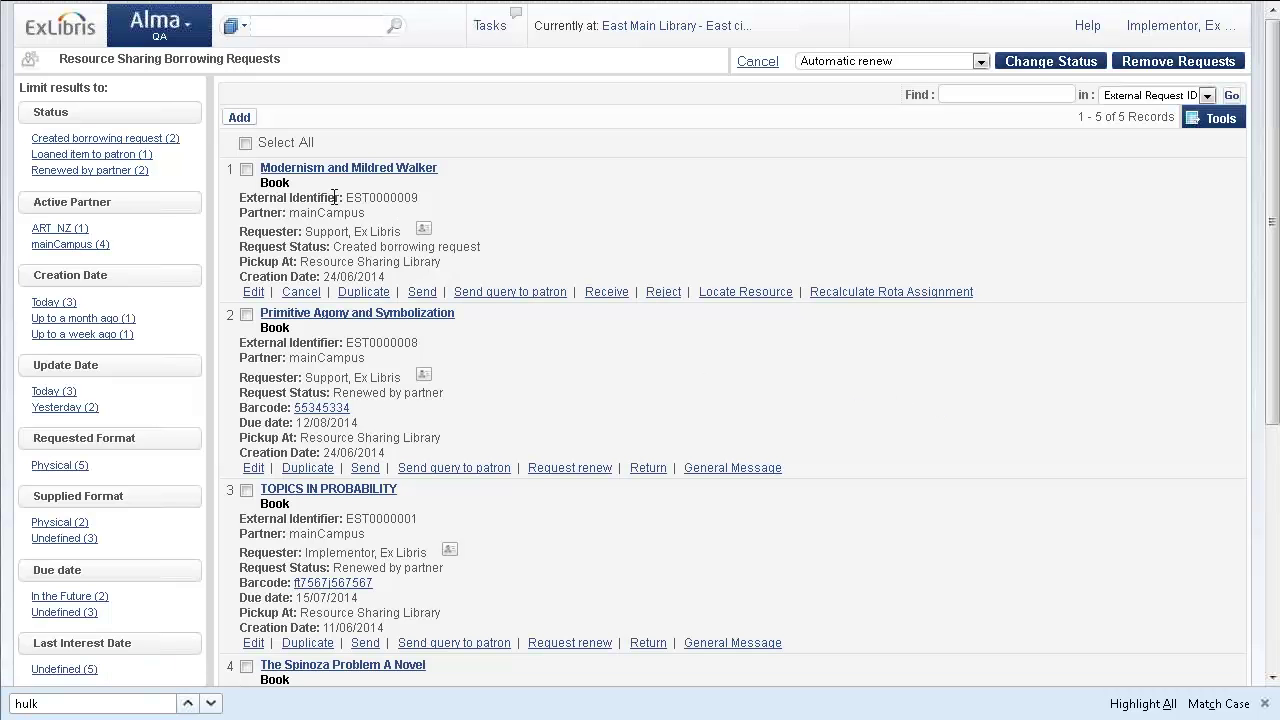
{"action": "left_click", "coordinate": [418, 298]}
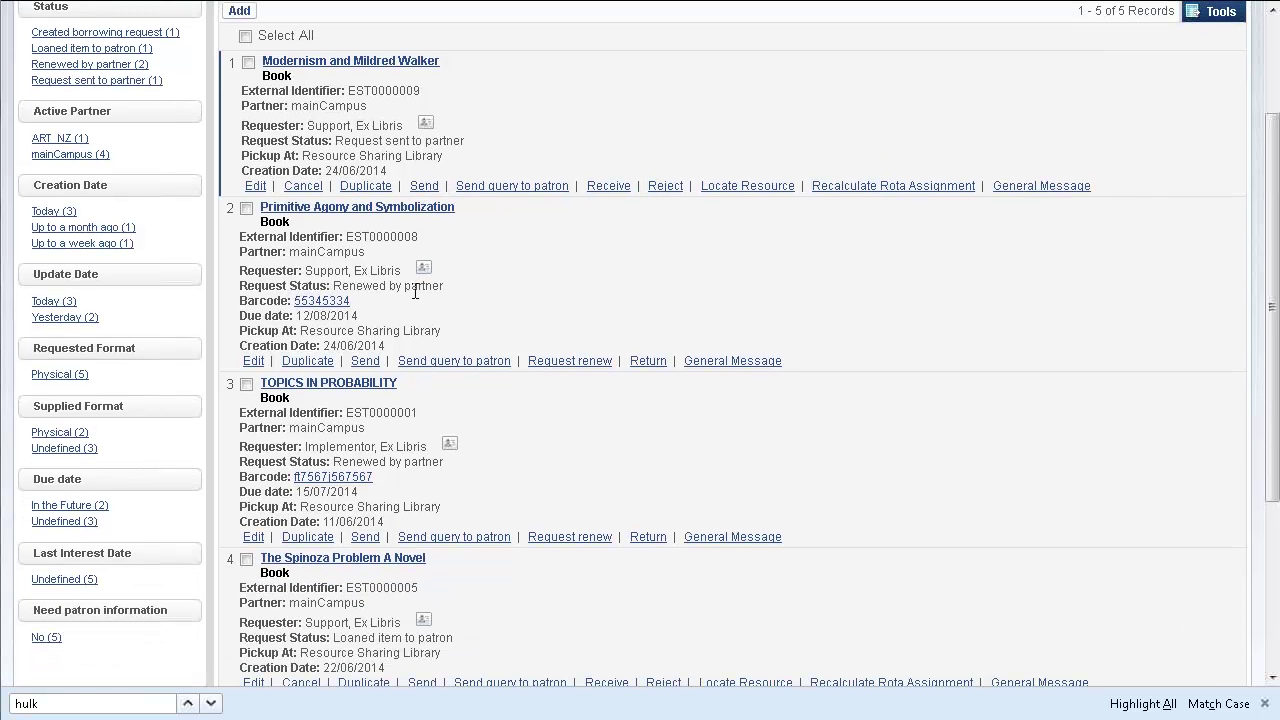
{"action": "scroll", "coordinate": [437, 259], "scroll_direction": "up", "scroll_amount": 2}
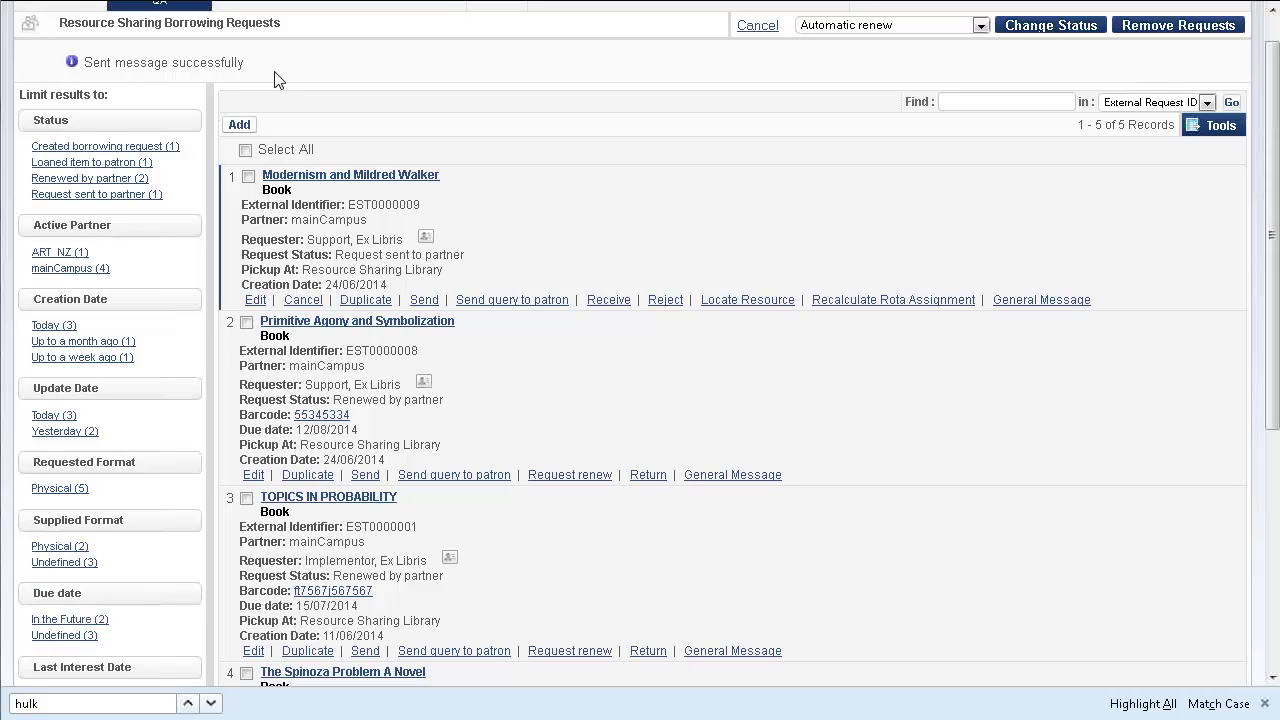
Step: Switch to the lending library's Alma in Chrome and filter the unassigned lending requests to those created today
{"action": "key", "text": "alt+Tab"}
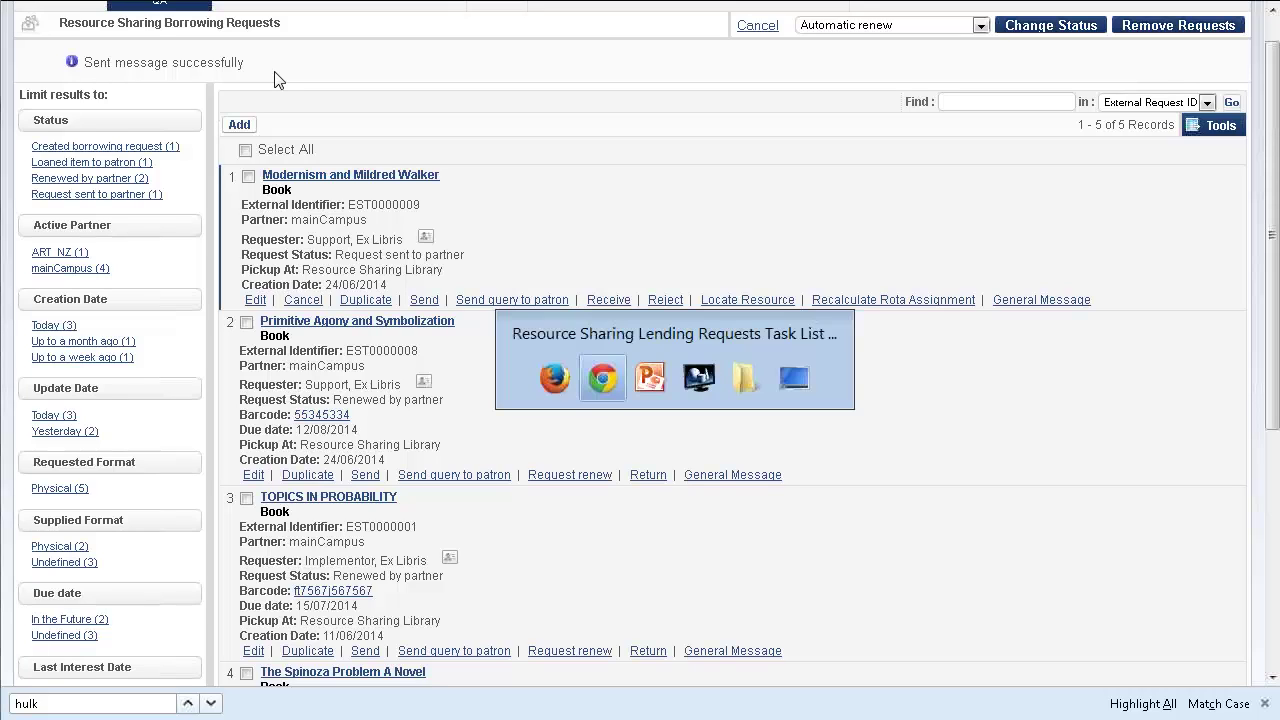
{"action": "key", "text": "alt+Tab"}
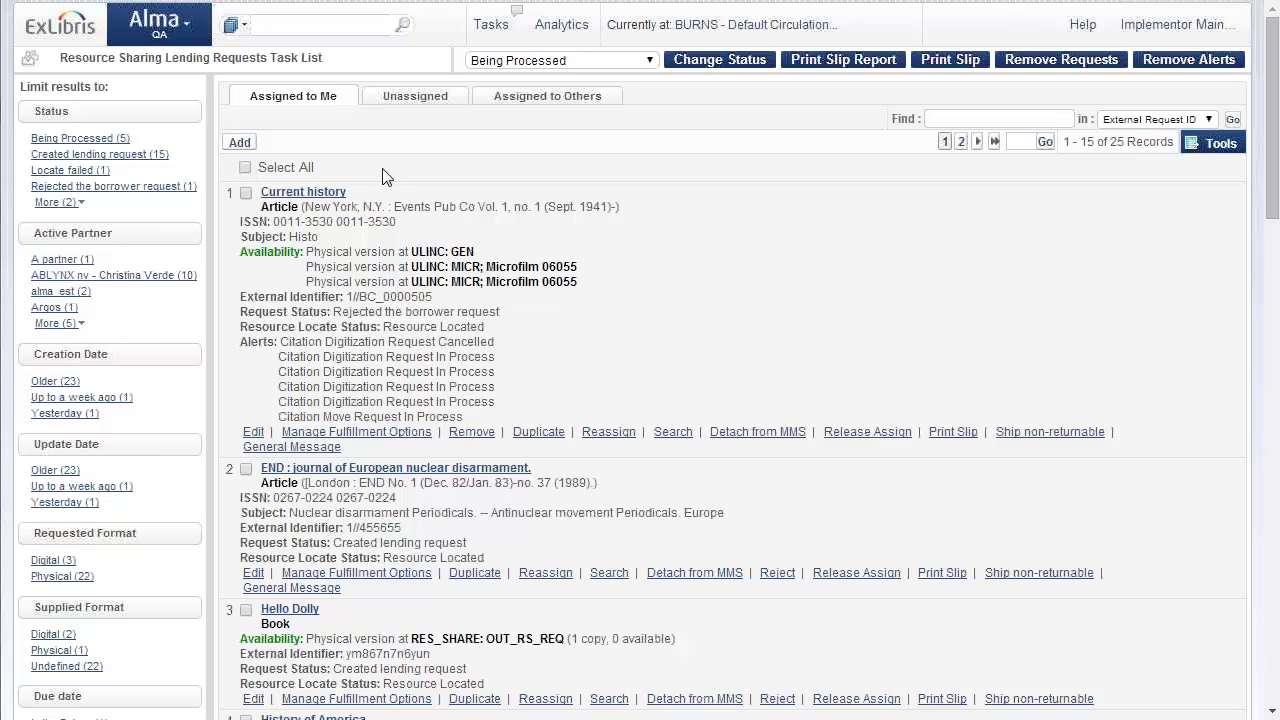
{"action": "left_click", "coordinate": [410, 100]}
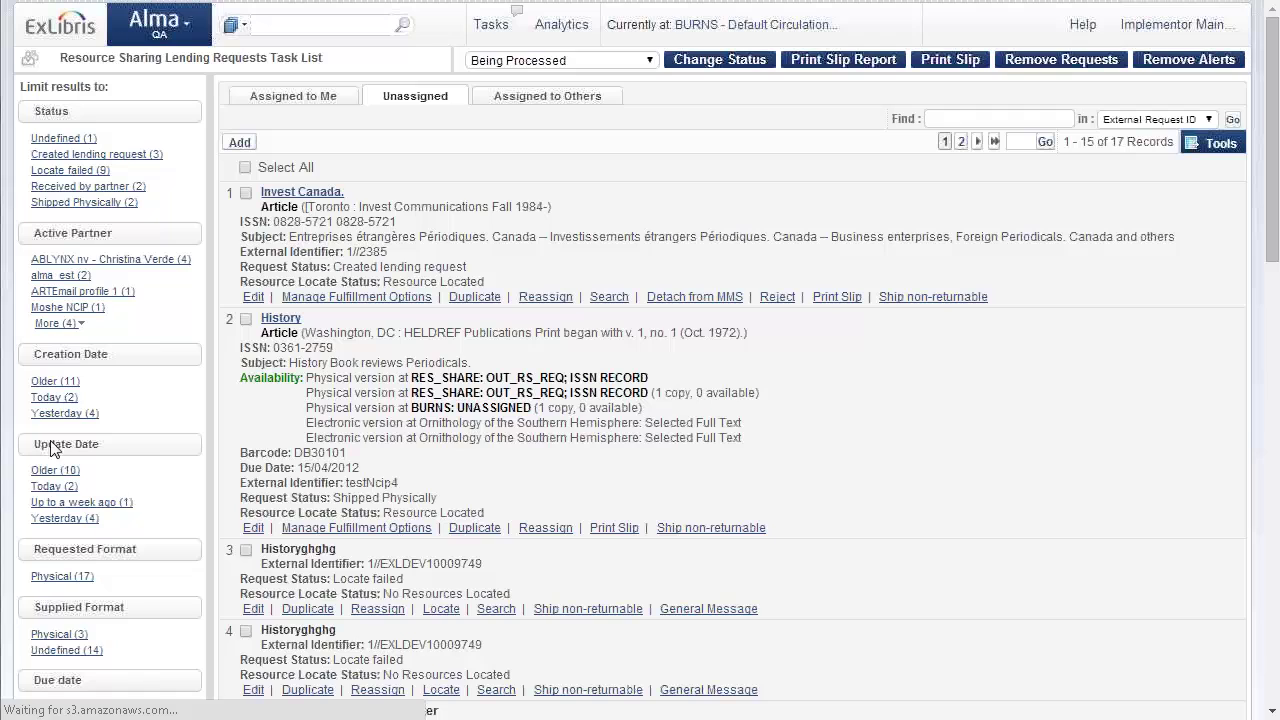
{"action": "left_click", "coordinate": [56, 398]}
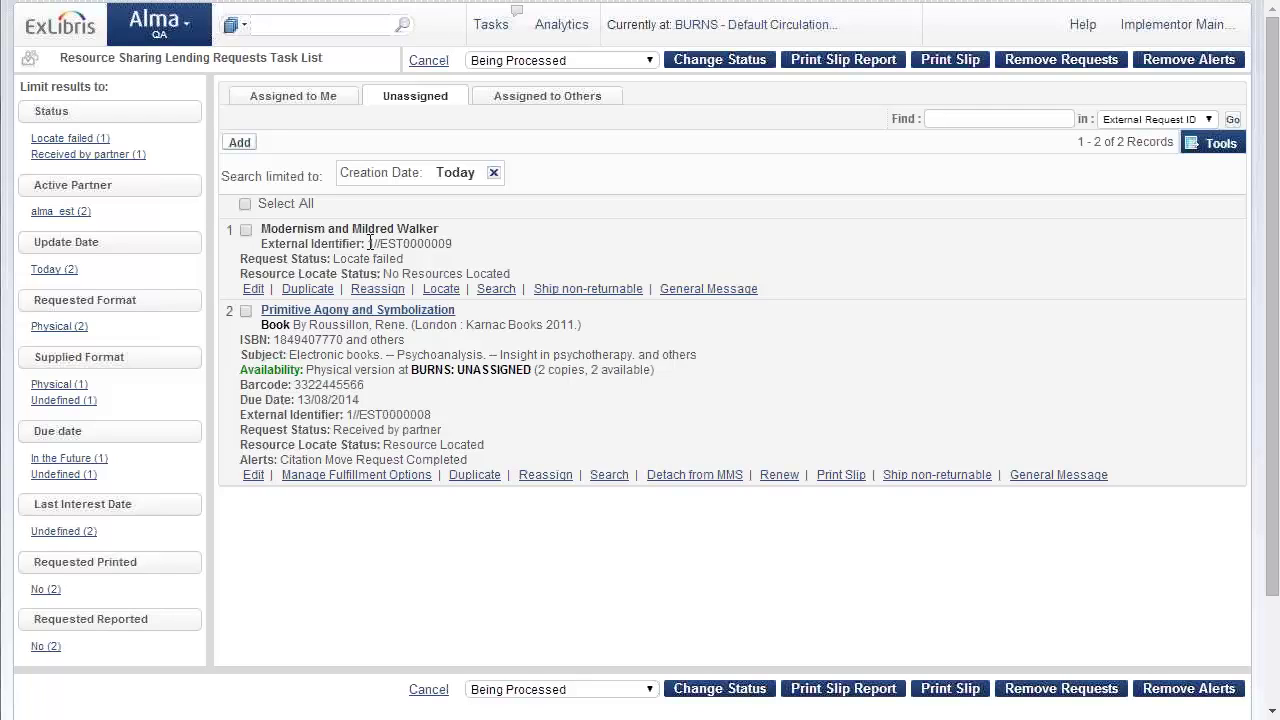
Step: Copy the external identifier of the "Modernism and Mildred Walker" lending request
{"action": "left_click_drag", "start_coordinate": [370, 242], "coordinate": [452, 241]}
{"action": "key", "text": "ctrl+c"}
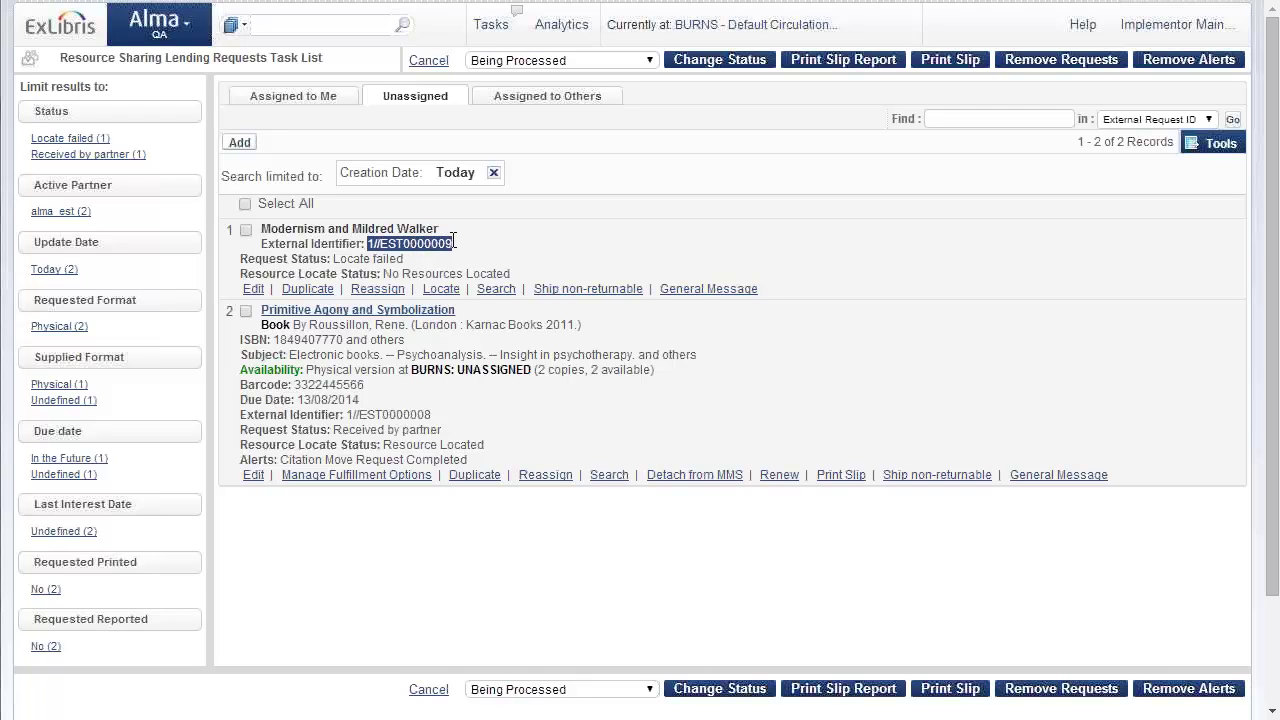
{"action": "left_click", "coordinate": [441, 256]}
Step: Change the current working location to Resource Sharing Library - Resource Sharing Desk
{"action": "left_click", "coordinate": [199, 27]}
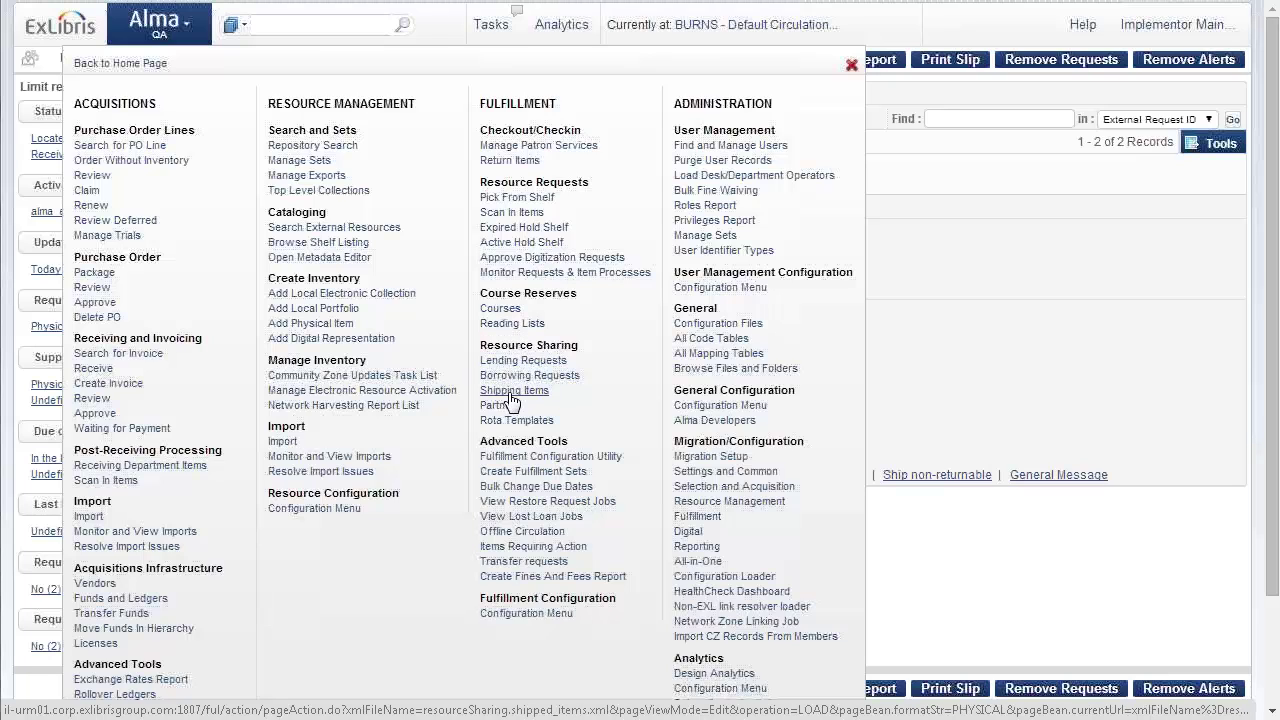
{"action": "left_click", "coordinate": [851, 65]}
{"action": "left_click", "coordinate": [766, 30]}
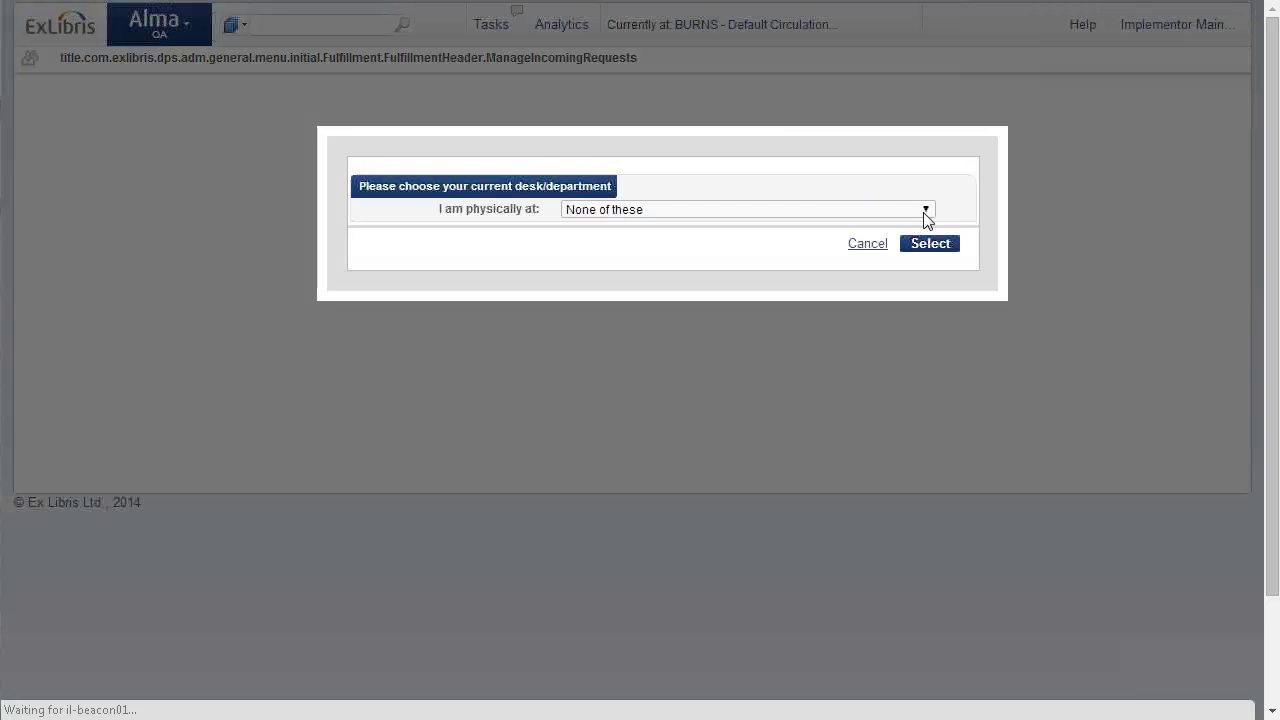
{"action": "left_click", "coordinate": [926, 209]}
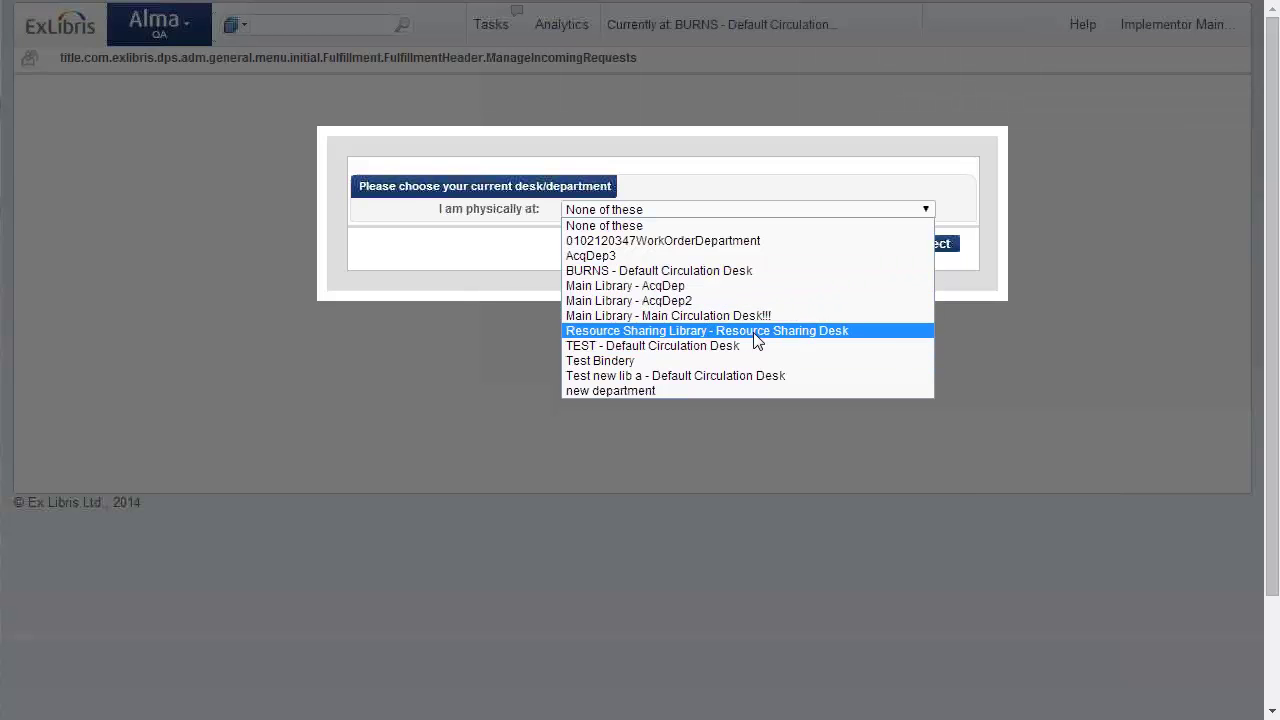
{"action": "left_click", "coordinate": [753, 331]}
{"action": "left_click", "coordinate": [948, 246]}
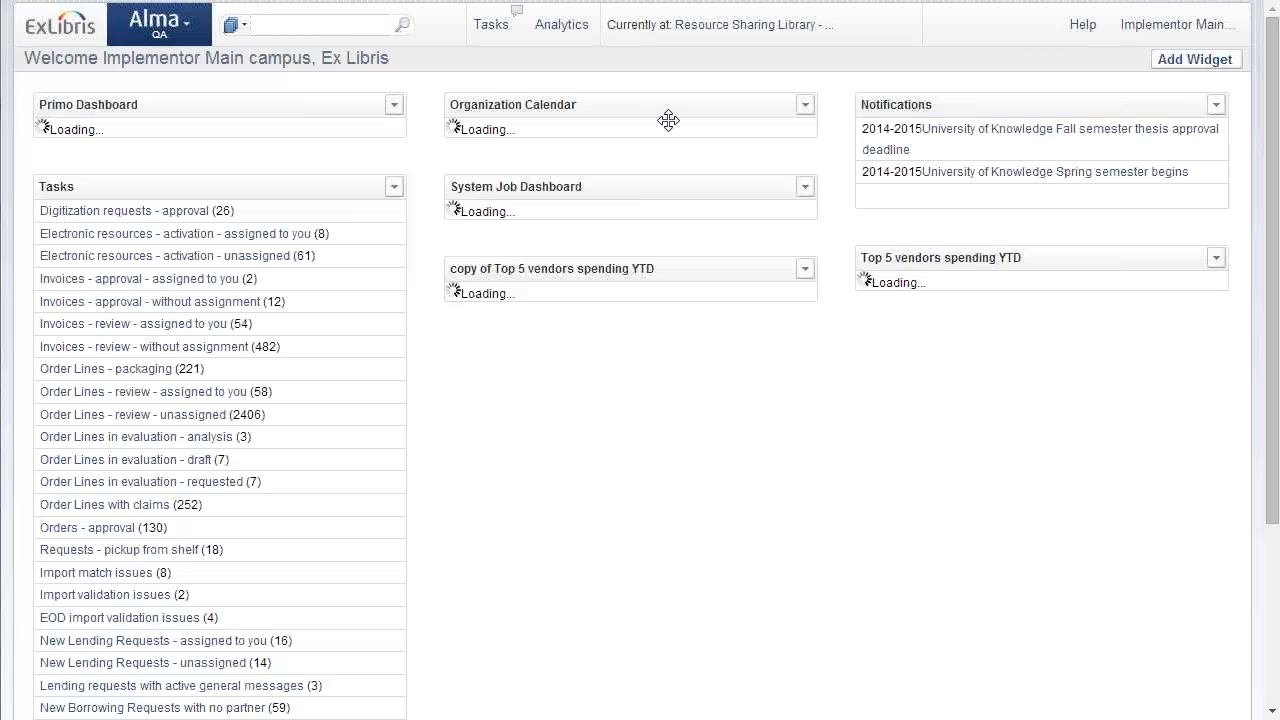
Step: In Scan In Items, set External Identifier to Yes and scan in barcode 987656789 with the copied external identifier as request ID
{"action": "left_click", "coordinate": [175, 33]}
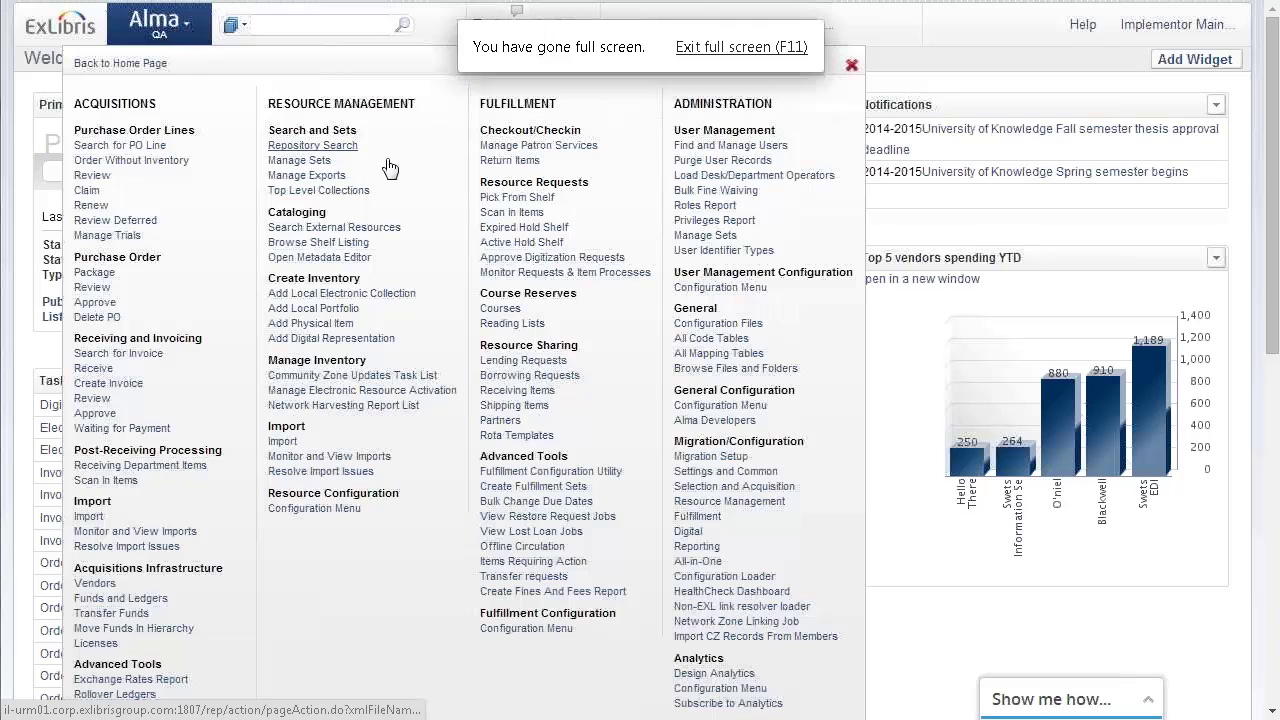
{"action": "left_click", "coordinate": [512, 214]}
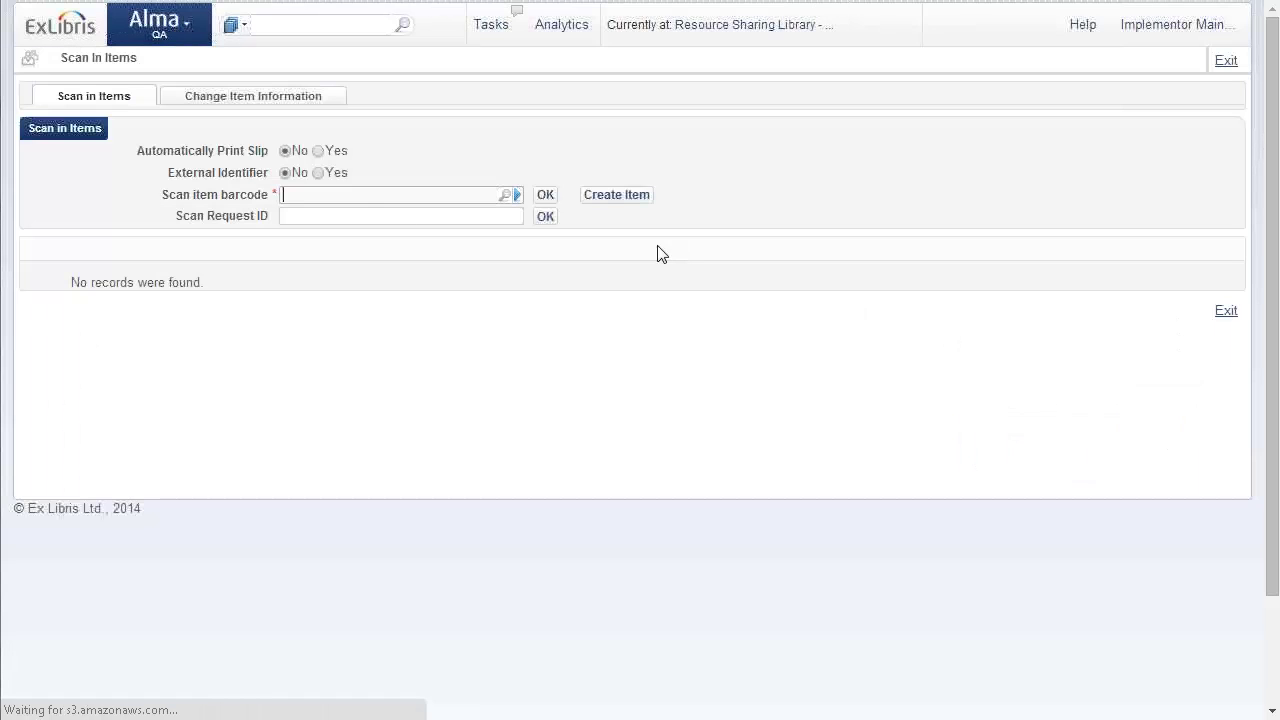
{"action": "left_click", "coordinate": [354, 210]}
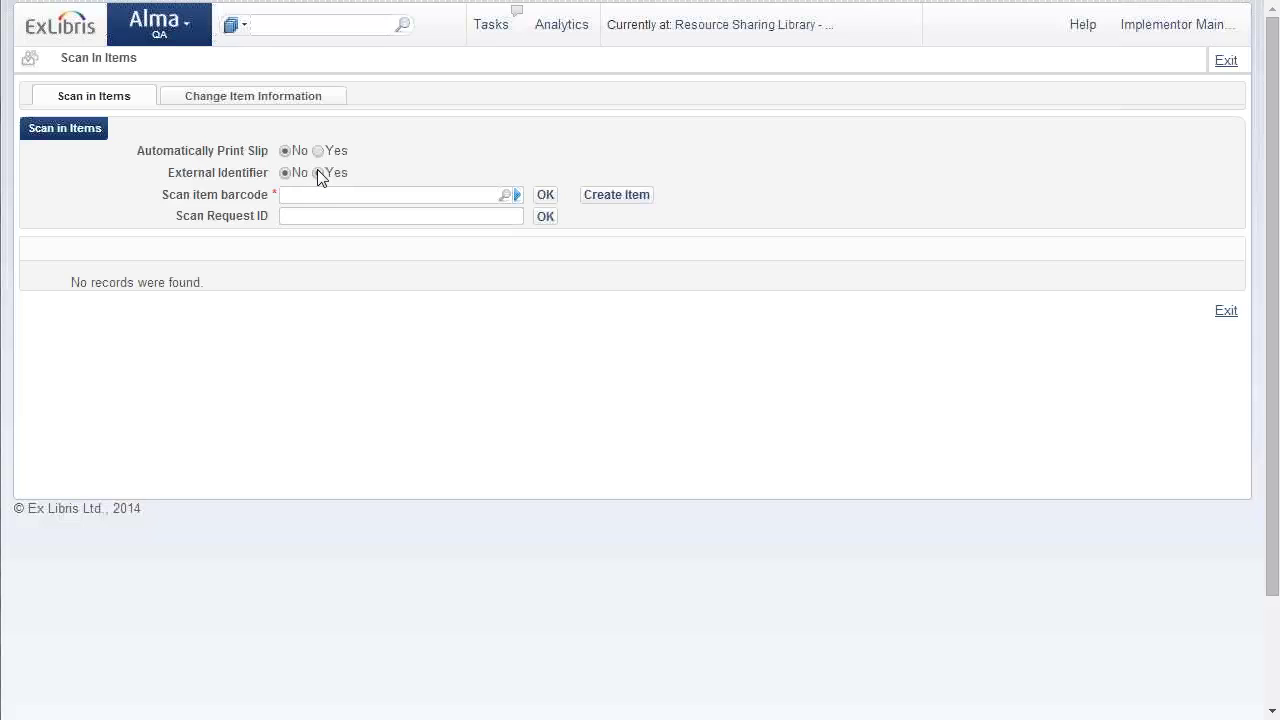
{"action": "left_click", "coordinate": [312, 213]}
{"action": "key", "text": "ctrl+v"}
{"action": "left_click", "coordinate": [312, 195]}
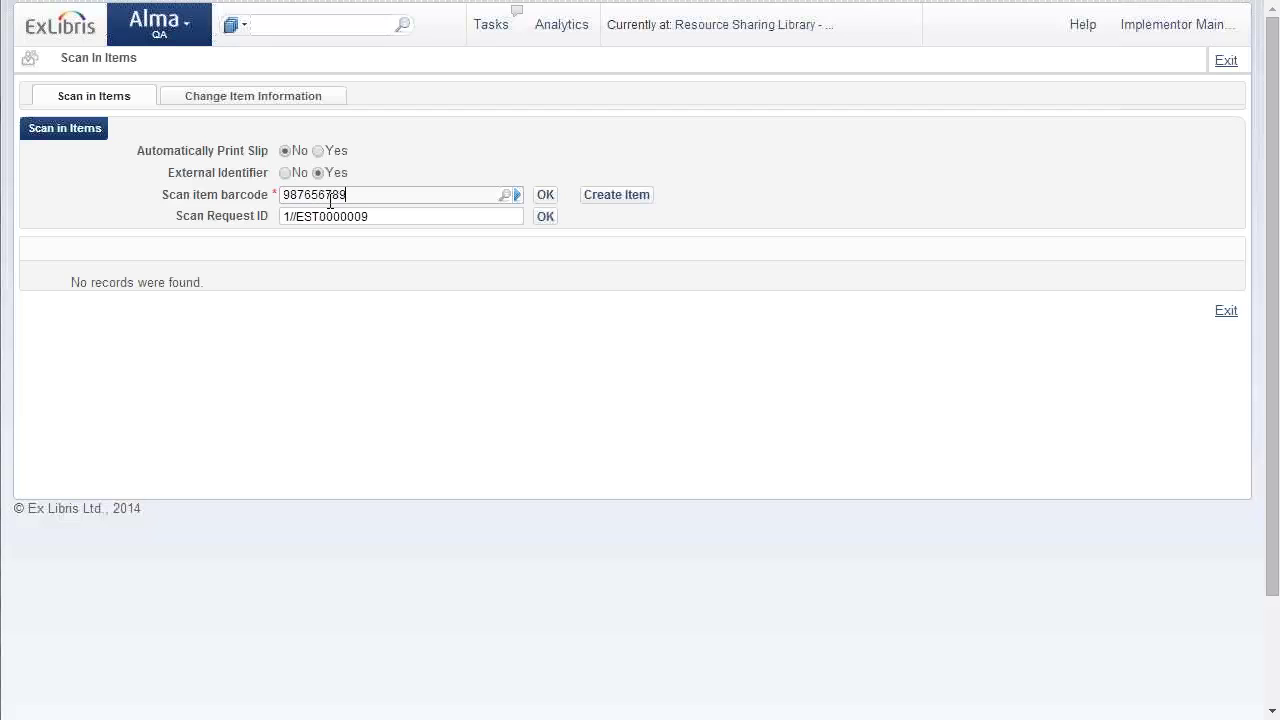
{"action": "left_click", "coordinate": [548, 196]}
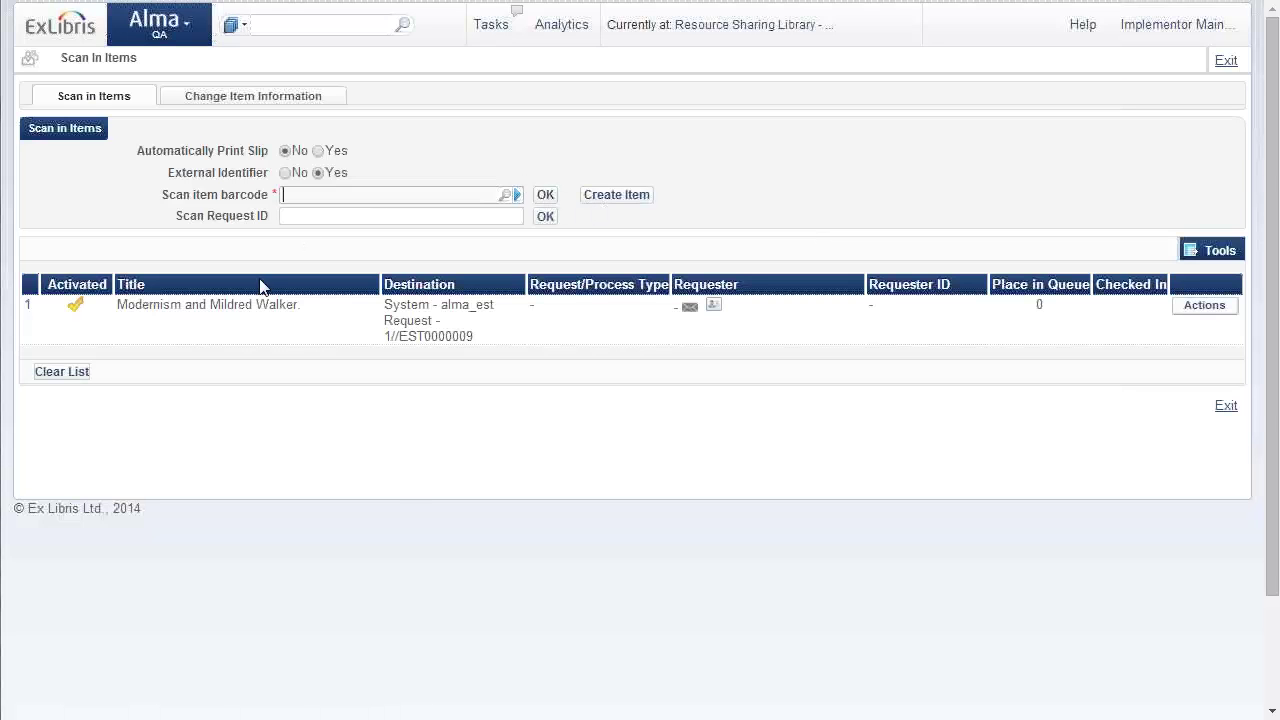
Step: Open the lending requests task list and check the request status of "Modernism and Mildred Walker"
{"action": "left_click", "coordinate": [172, 28]}
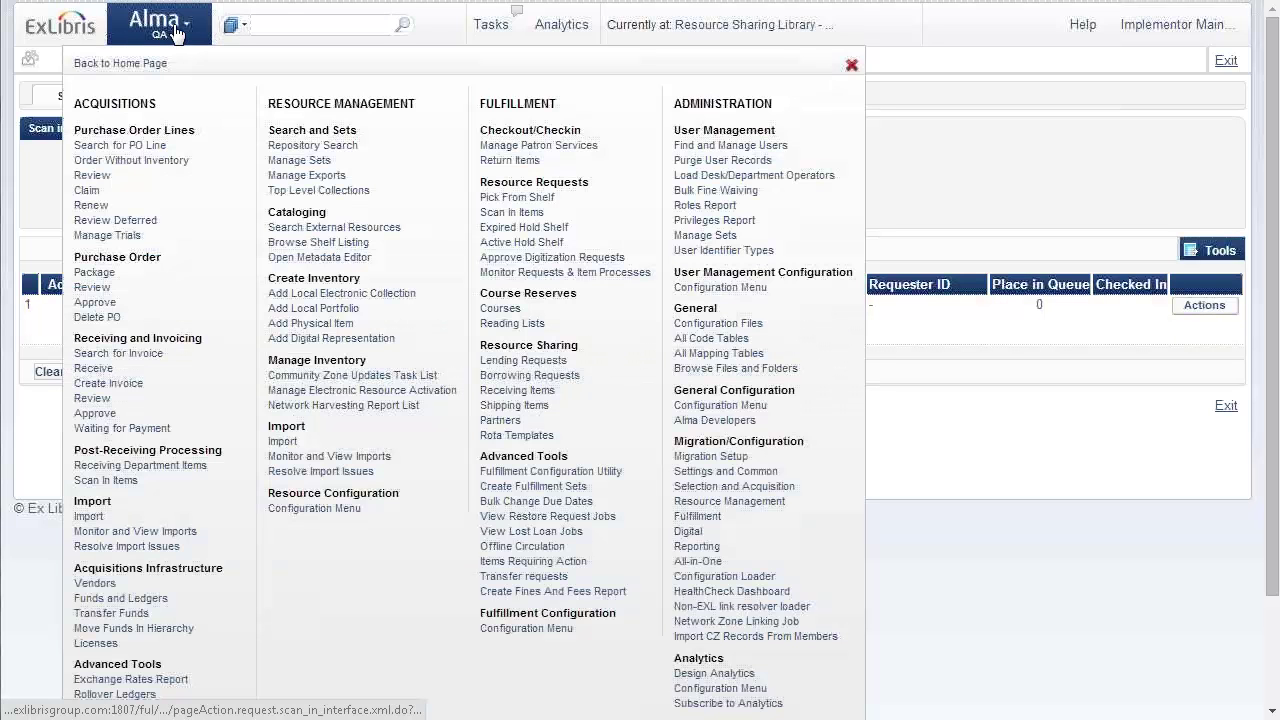
{"action": "left_click", "coordinate": [533, 363]}
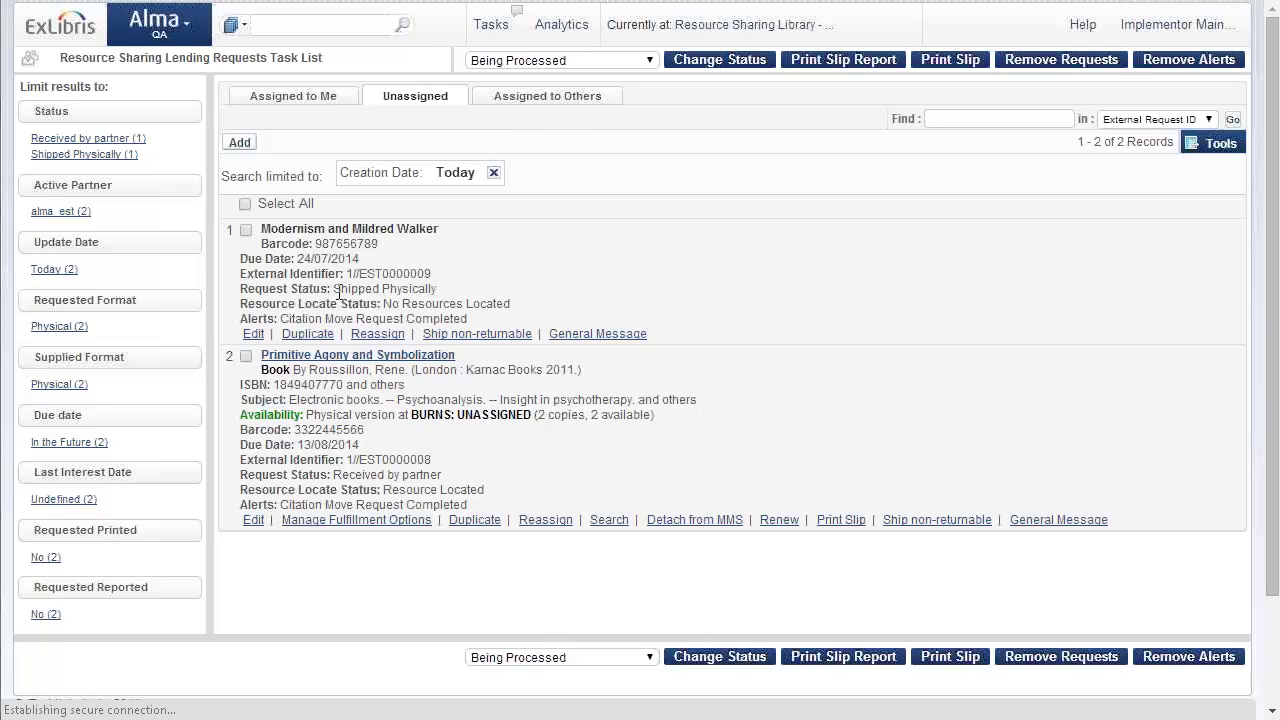
{"action": "left_click_drag", "start_coordinate": [339, 291], "coordinate": [415, 291]}
{"action": "triple_click", "coordinate": [406, 291]}
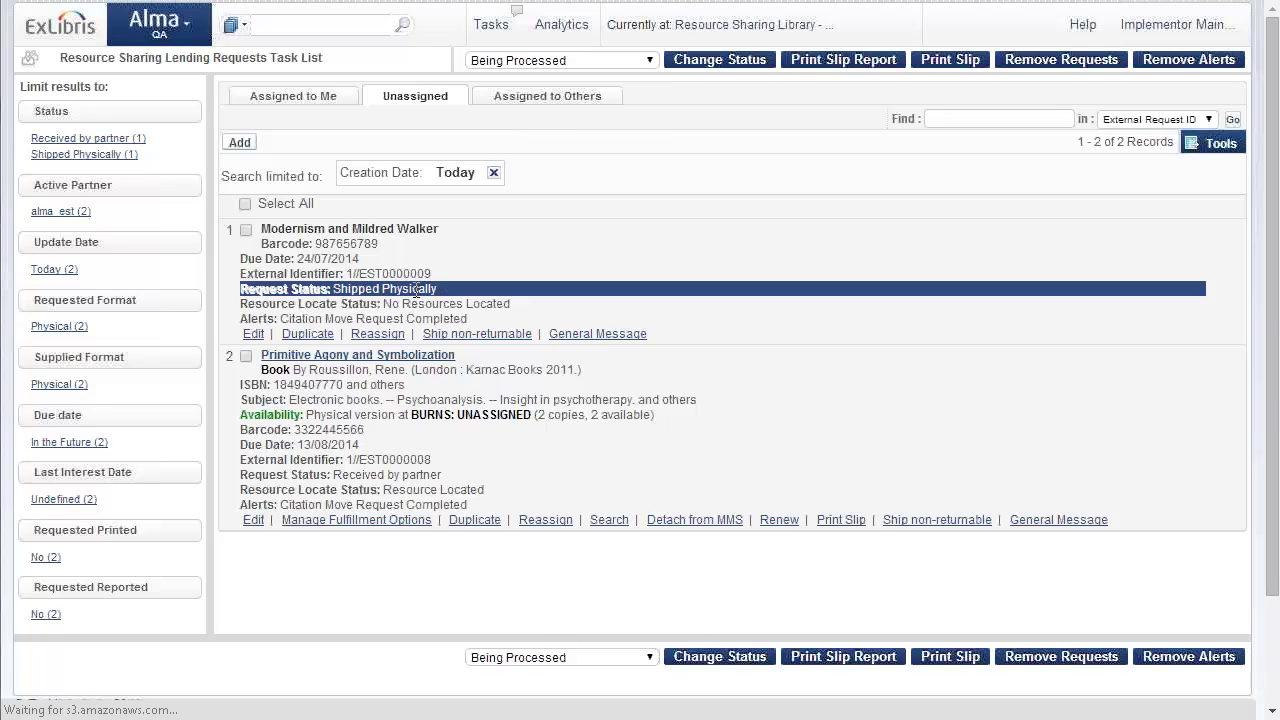
{"action": "left_click", "coordinate": [406, 291]}
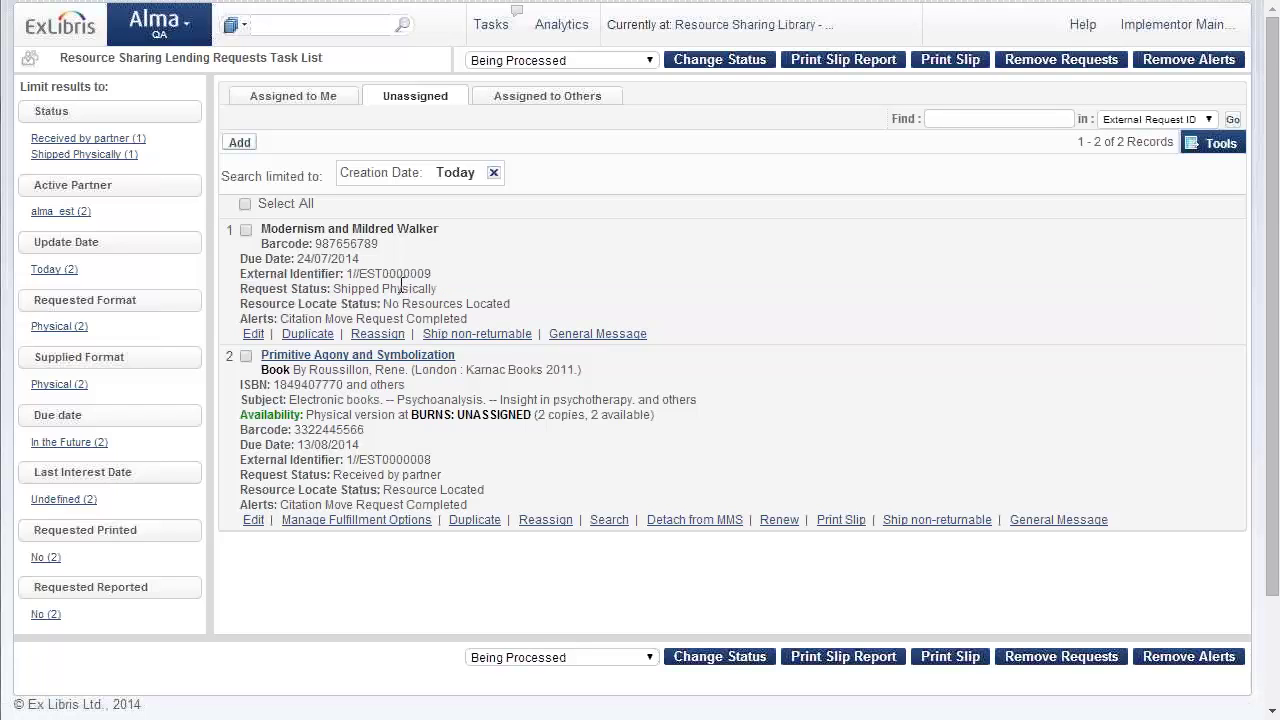
Step: Switch to the borrowing library's Alma and reload the resource sharing borrowing requests list
{"action": "key", "text": "alt+Tab"}
{"action": "key", "text": "alt+Tab"}
{"action": "key", "text": "alt+Tab"}
{"action": "key", "text": "alt+Tab"}
{"action": "key", "text": "alt+Tab"}
{"action": "key", "text": "alt+Tab"}
{"action": "key", "text": "alt+Tab"}
{"action": "key", "text": "alt+Tab"}
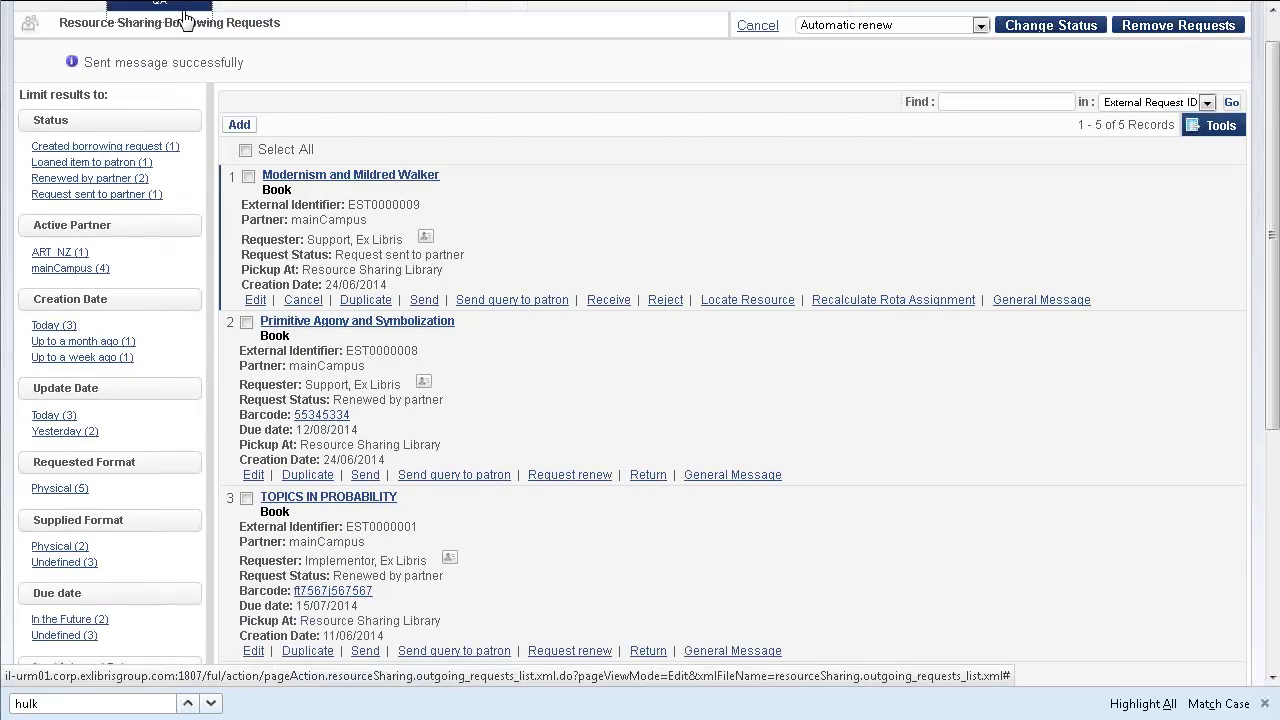
{"action": "left_click", "coordinate": [184, 22]}
{"action": "left_click", "coordinate": [482, 347]}
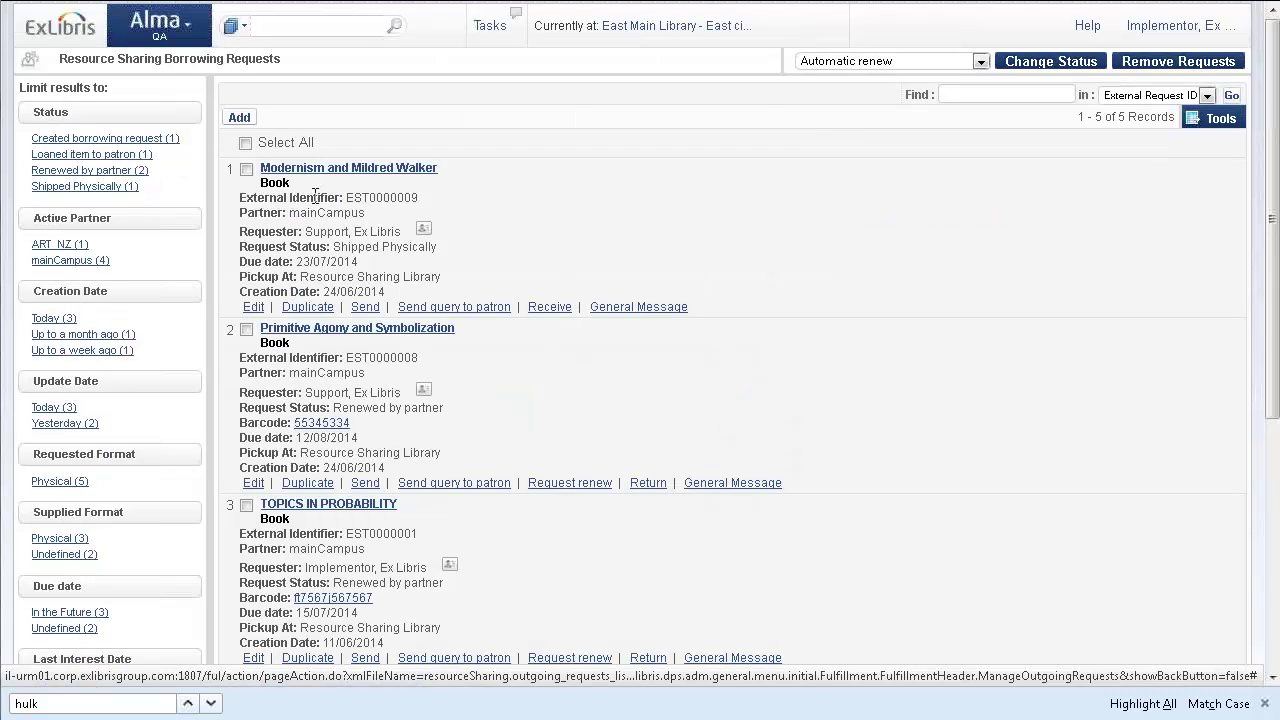
Step: Receive the "Modernism and Mildred Walker" borrowing request as a physical item with temporary barcode 4545456
{"action": "left_click", "coordinate": [549, 308]}
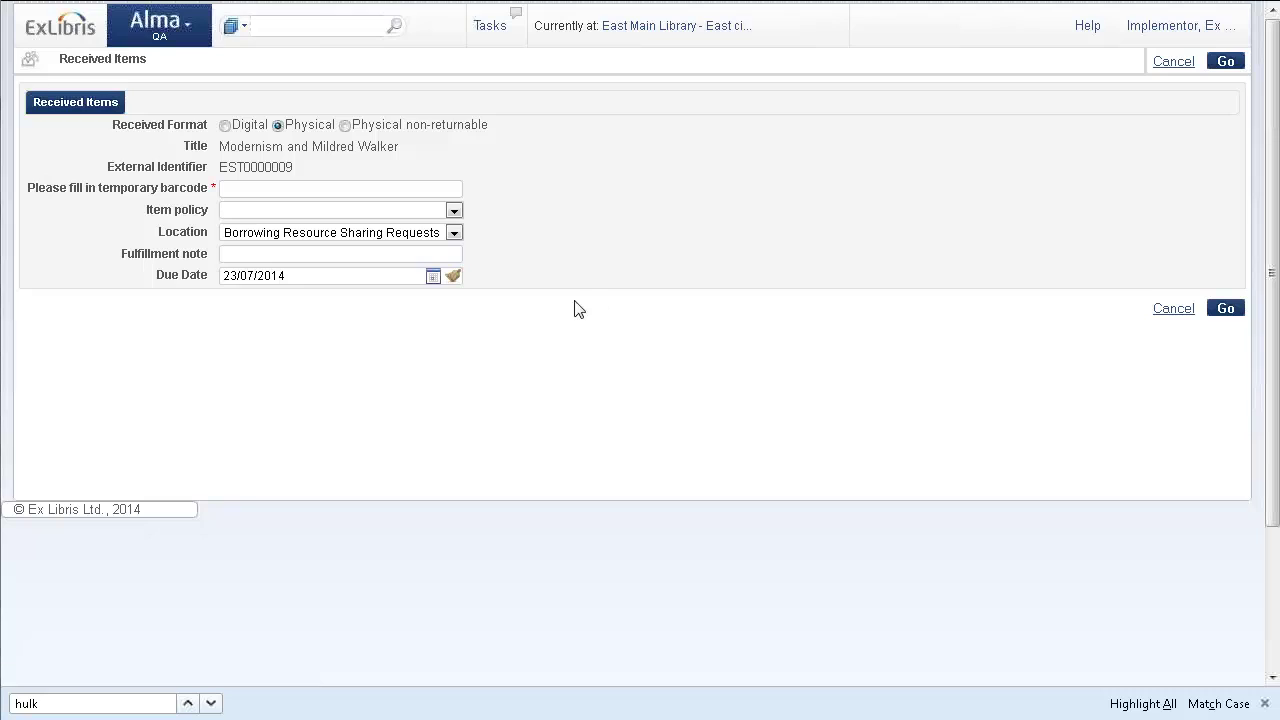
{"action": "left_click", "coordinate": [291, 193]}
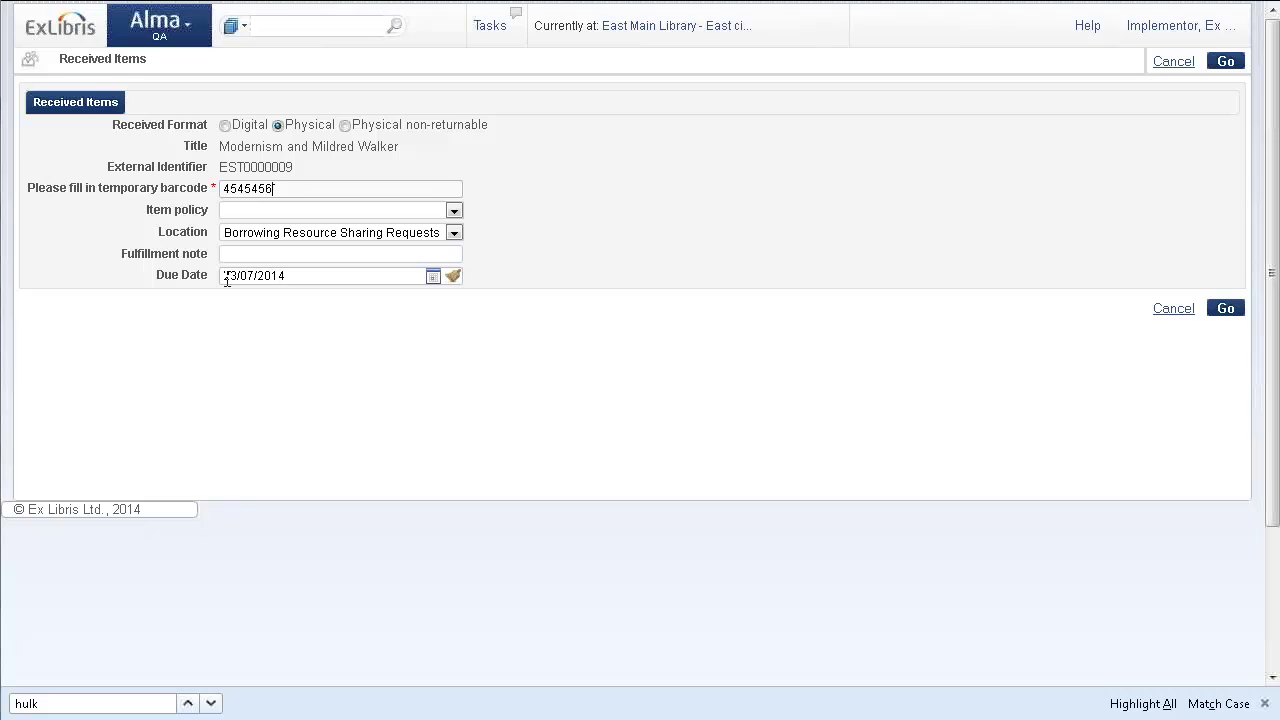
{"action": "left_click", "coordinate": [1226, 308]}
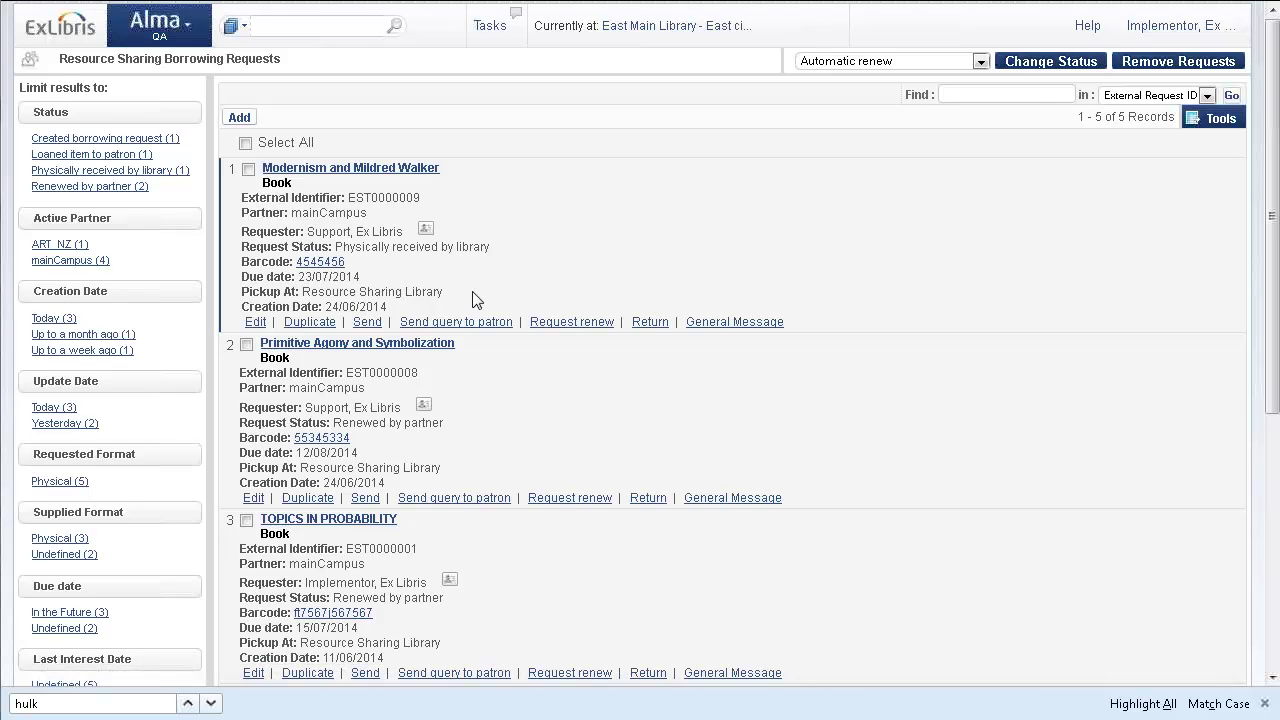
Step: Request a renewal of "Modernism and Mildred Walker" with due date 23/08/2014 and the note "Hello, please give us a one month renewal."
{"action": "left_click", "coordinate": [563, 322]}
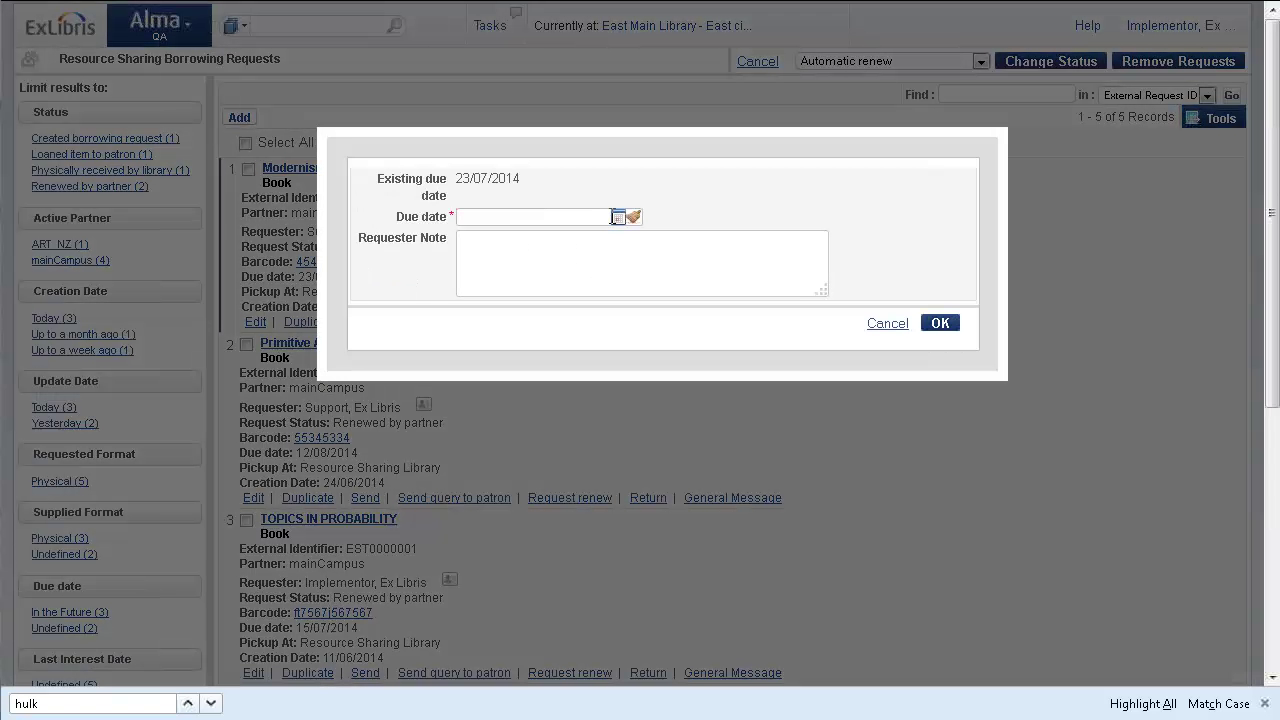
{"action": "left_click", "coordinate": [617, 217]}
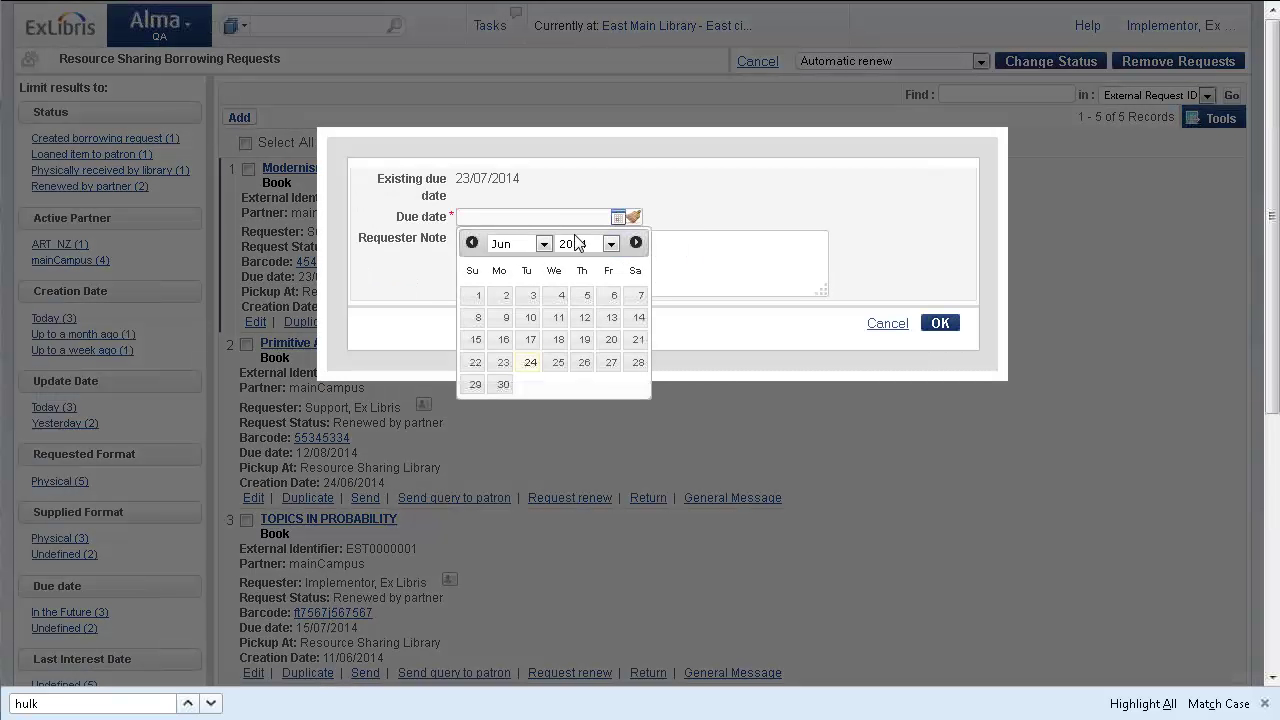
{"action": "left_click", "coordinate": [543, 245]}
{"action": "left_click", "coordinate": [518, 366]}
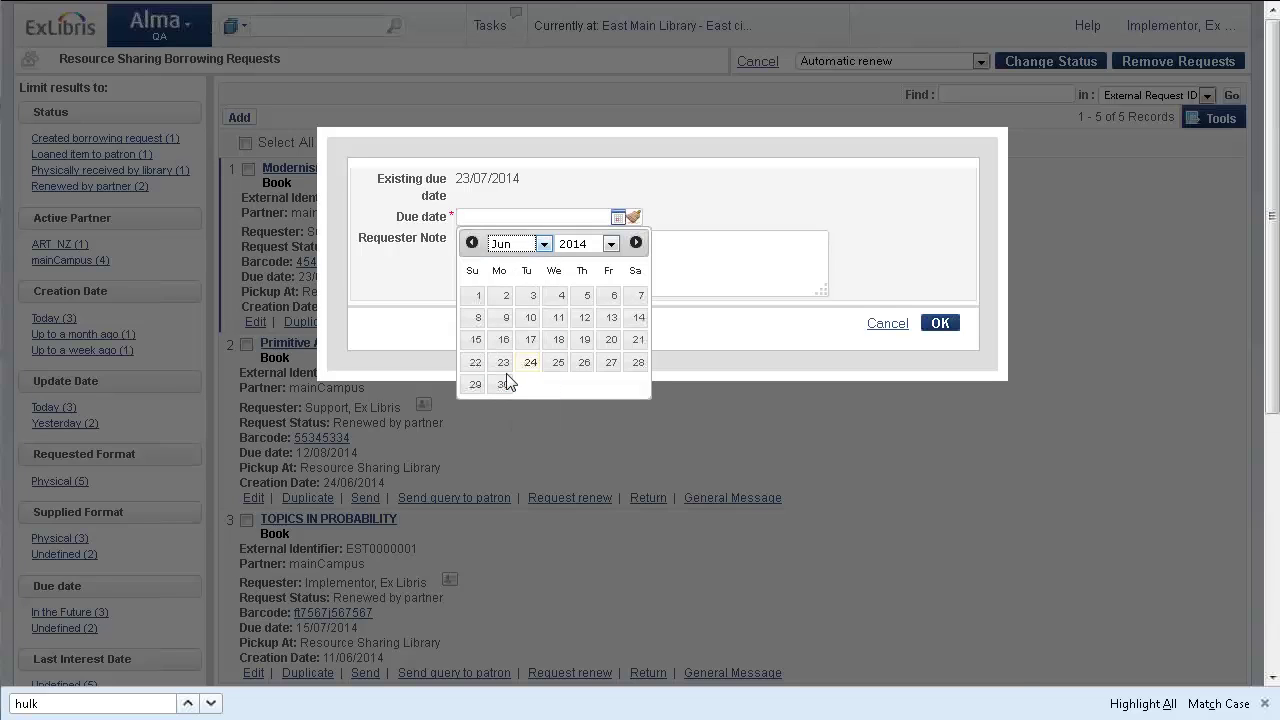
{"action": "left_click", "coordinate": [637, 364]}
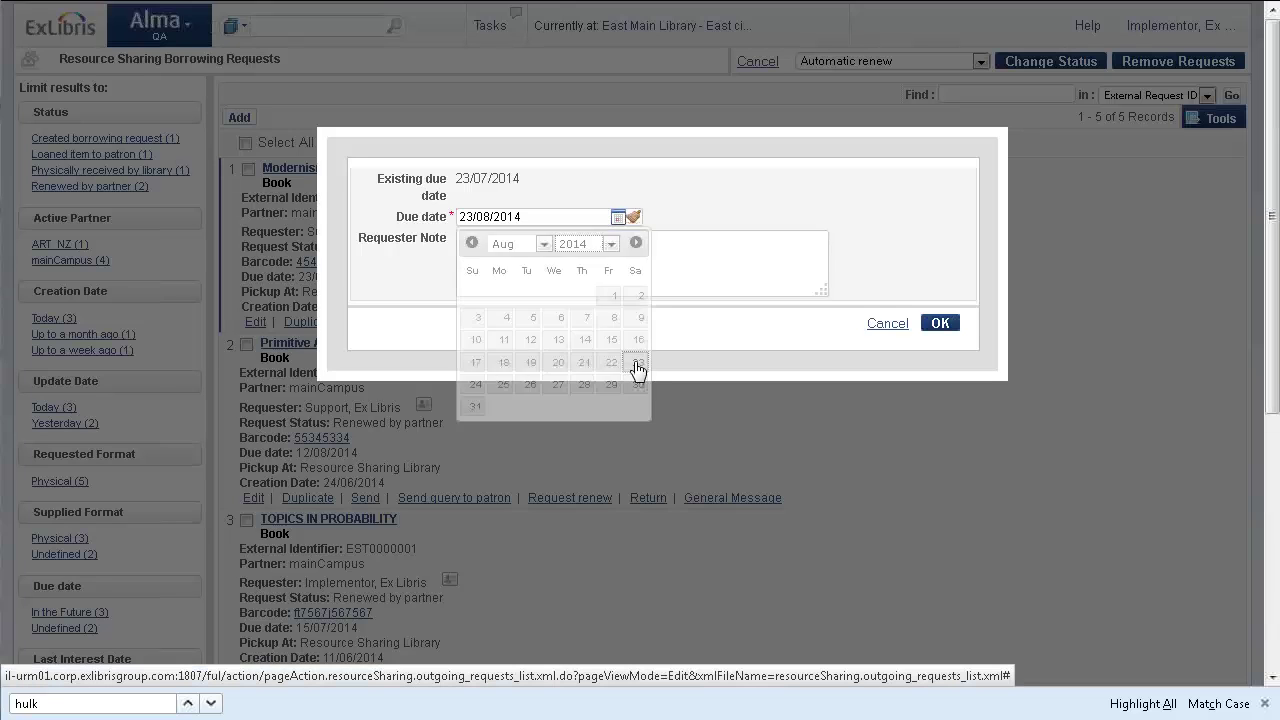
{"action": "type", "text": "Hell"}
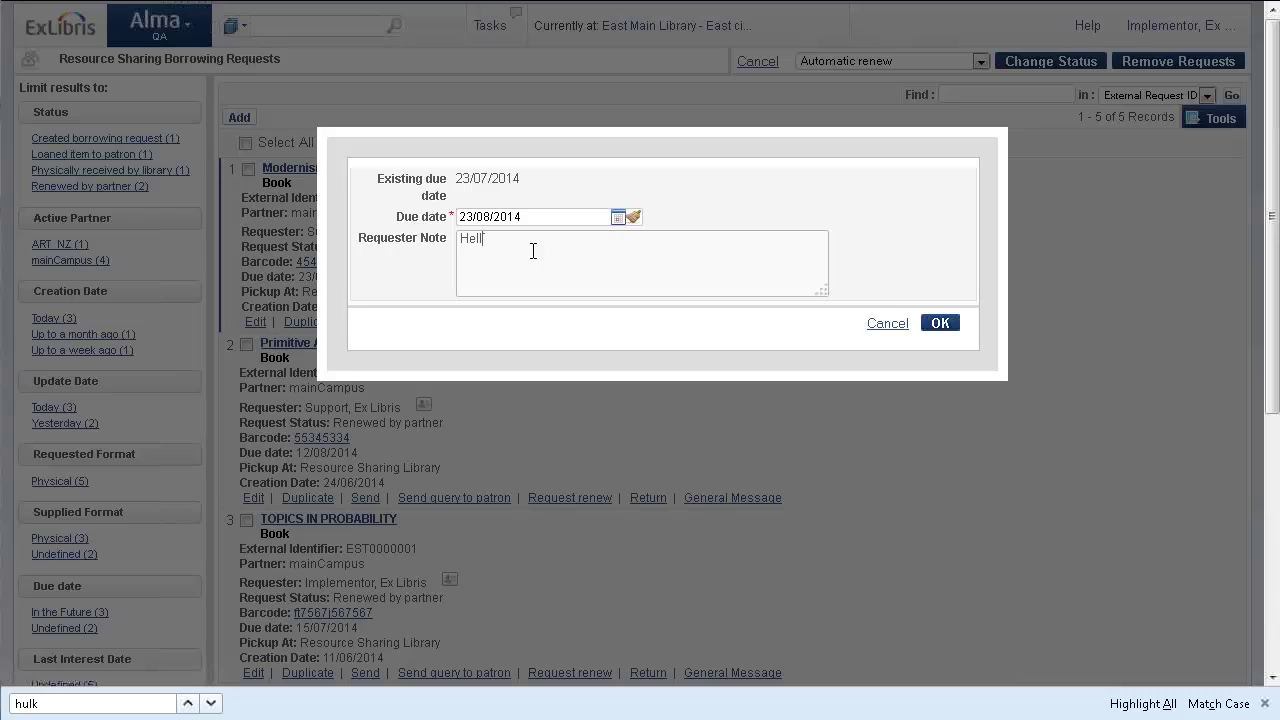
{"action": "type", "text": "o, please give us a one month renewal."}
{"action": "left_click", "coordinate": [944, 321]}
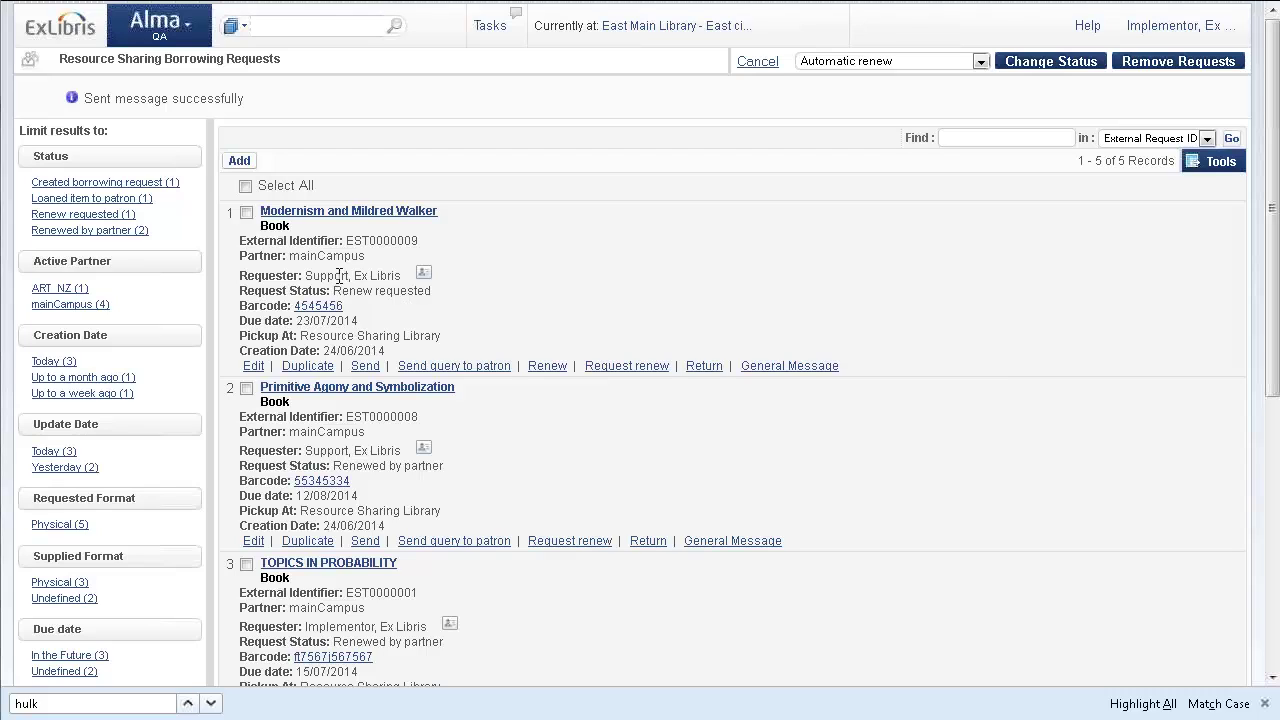
Step: Switch to the lending library's Alma and show the unassigned lending requests
{"action": "left_click", "coordinate": [189, 38]}
{"action": "left_click", "coordinate": [187, 33]}
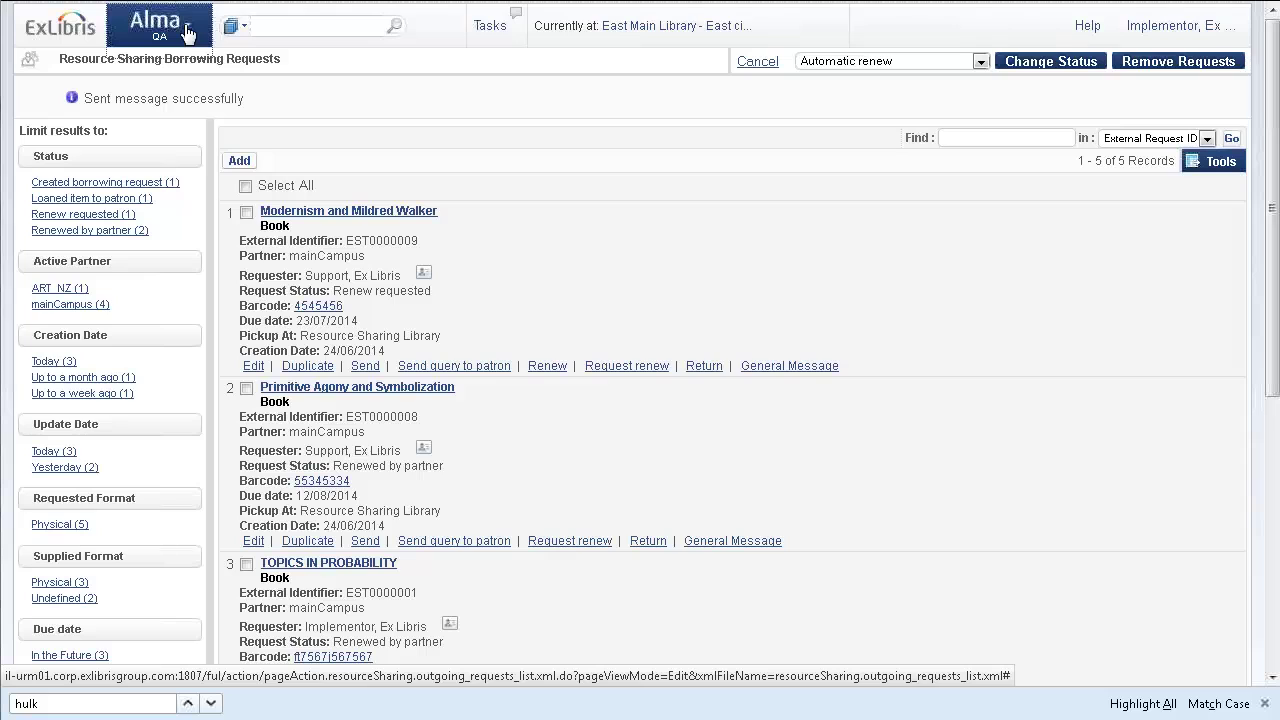
{"action": "key", "text": "alt+Tab"}
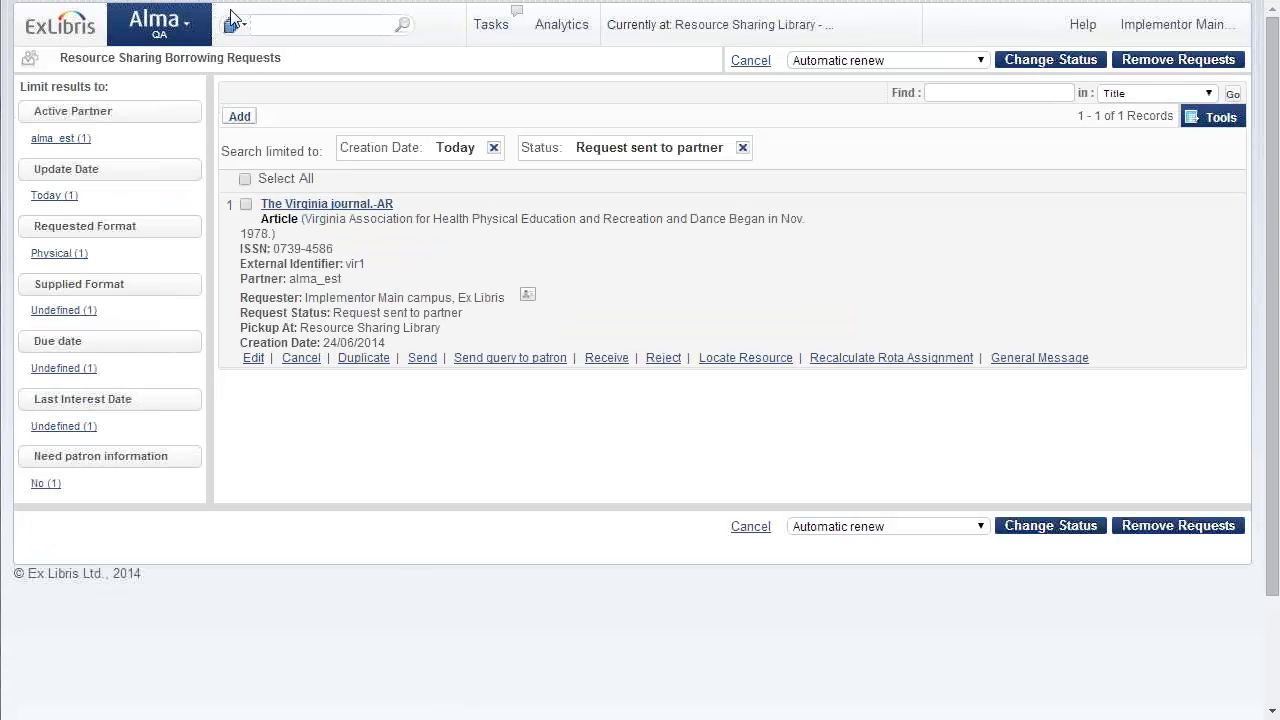
{"action": "left_click", "coordinate": [189, 35]}
{"action": "left_click", "coordinate": [530, 360]}
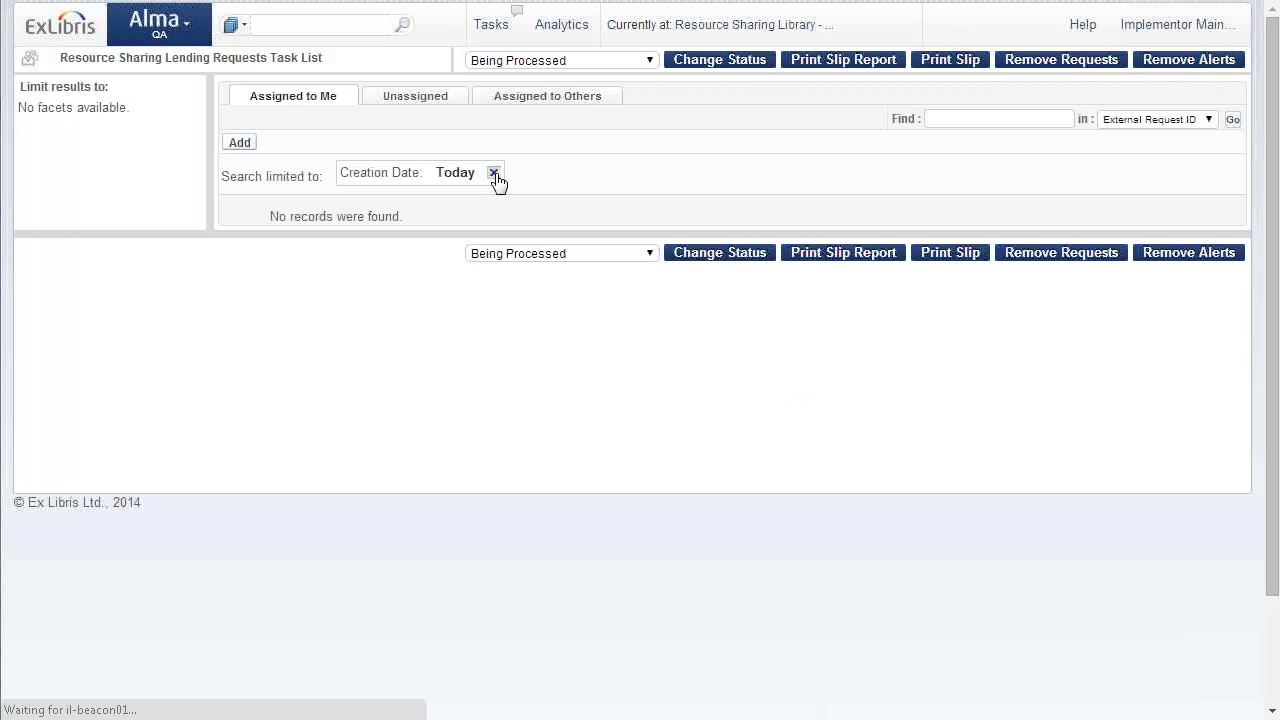
{"action": "left_click", "coordinate": [425, 100]}
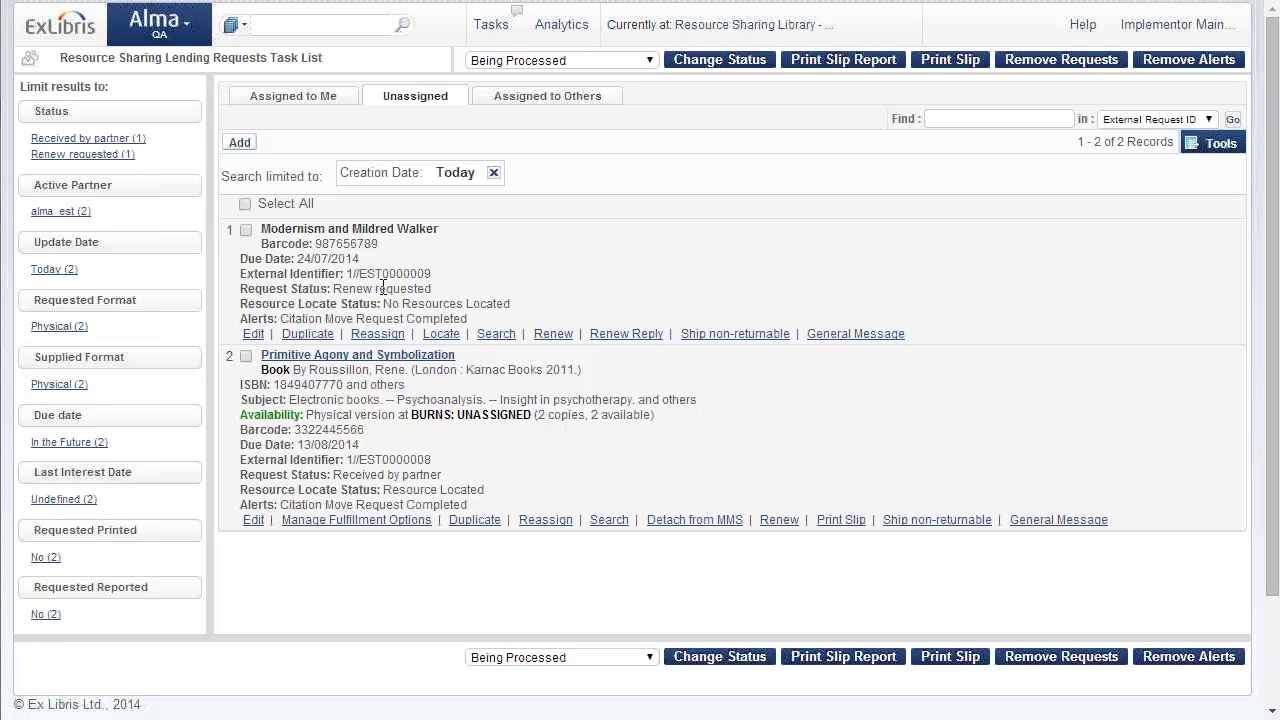
Step: Reply to the "Modernism and Mildred Walker" renewal request, accepting it with due date 23/08/2014 and the note "No problem!"
{"action": "left_click", "coordinate": [644, 342]}
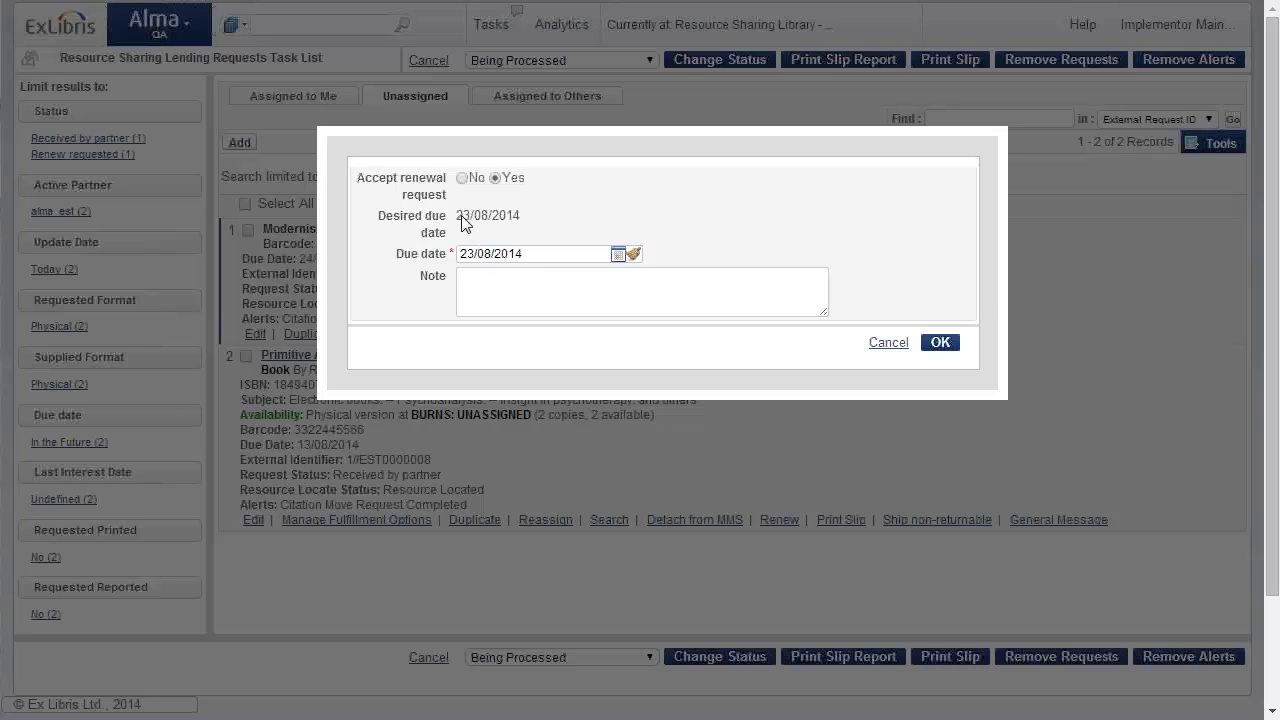
{"action": "left_click", "coordinate": [485, 280]}
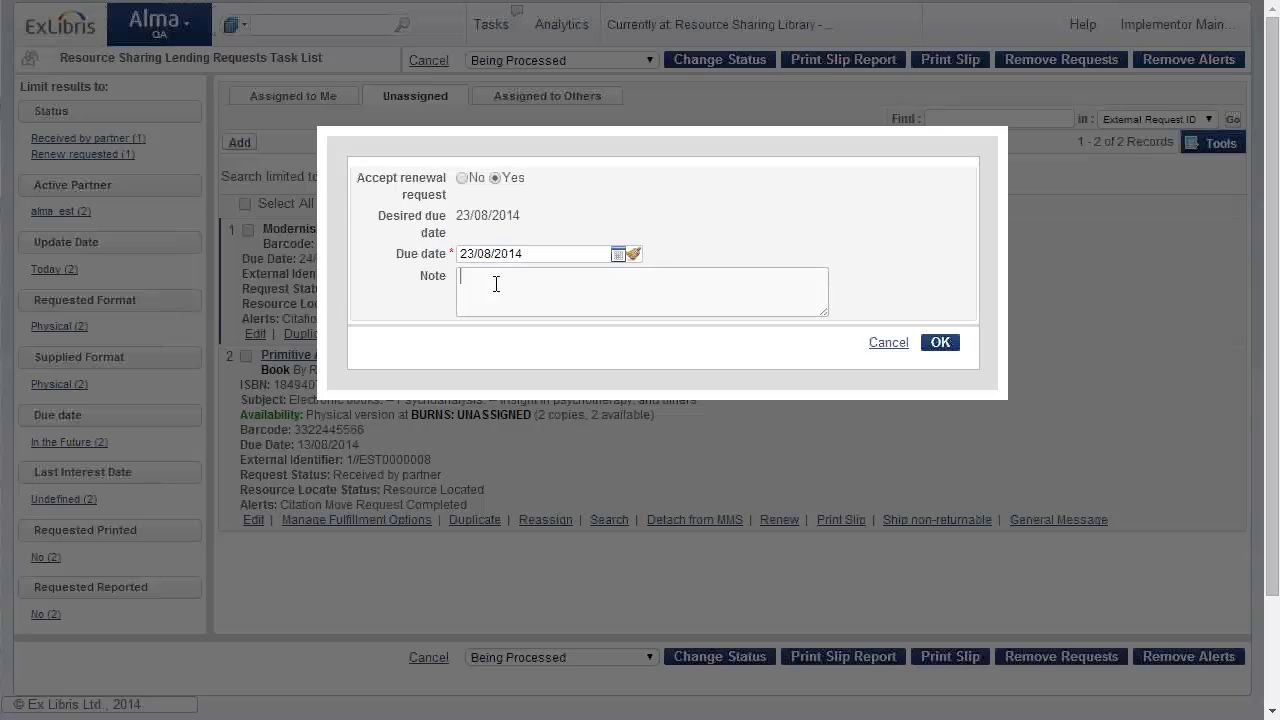
{"action": "type", "text": "No problem!"}
{"action": "left_click", "coordinate": [947, 346]}
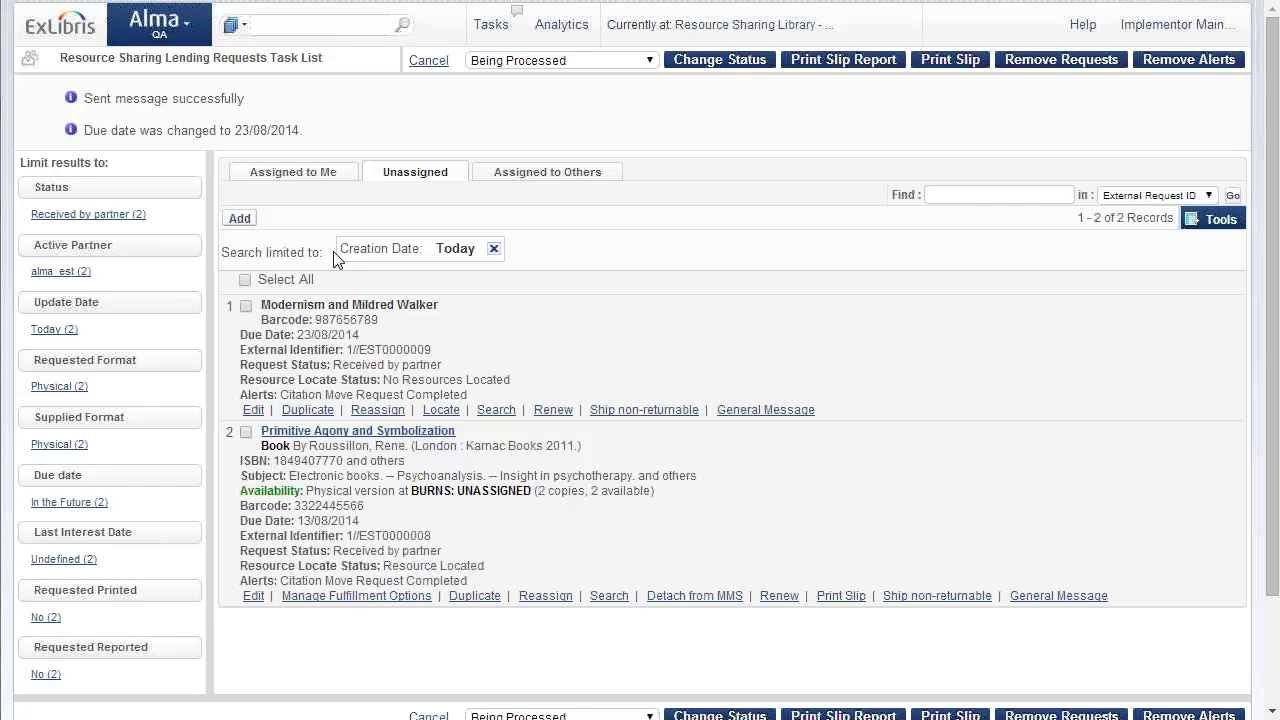
Step: Switch back to the borrowing library's Alma and reload the borrowing requests to check the renewed request's status and due date
{"action": "key", "text": "alt+Tab"}
{"action": "key", "text": "Tab"}
{"action": "key", "text": "Tab"}
{"action": "key", "text": "Tab"}
{"action": "key", "text": "Tab"}
{"action": "key", "text": "Tab"}
{"action": "key", "text": "Tab"}
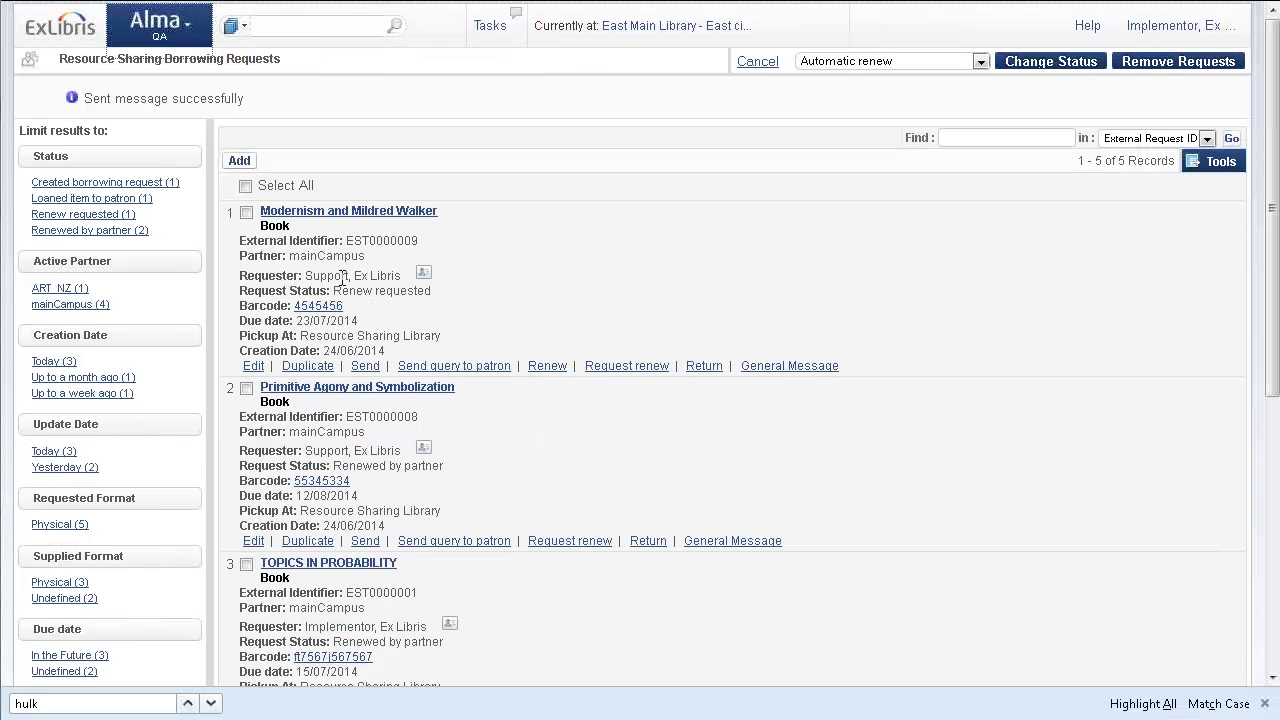
{"action": "left_click", "coordinate": [175, 25]}
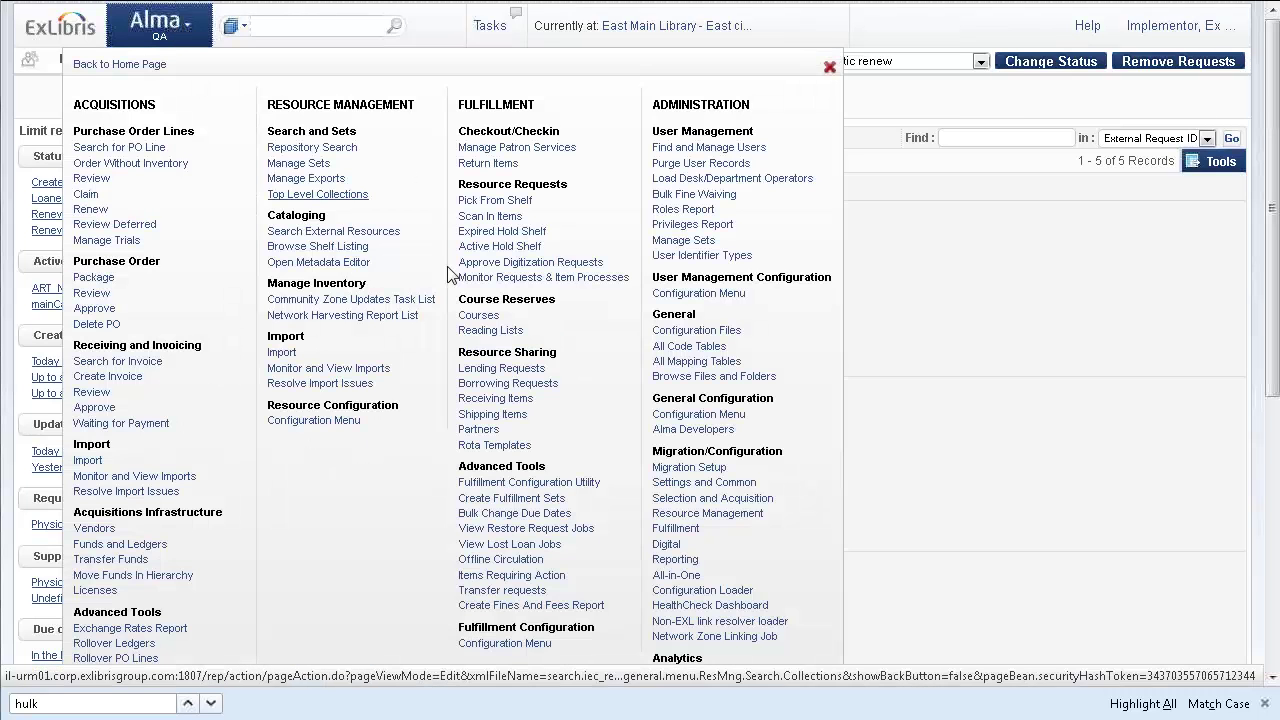
{"action": "left_click", "coordinate": [508, 383]}
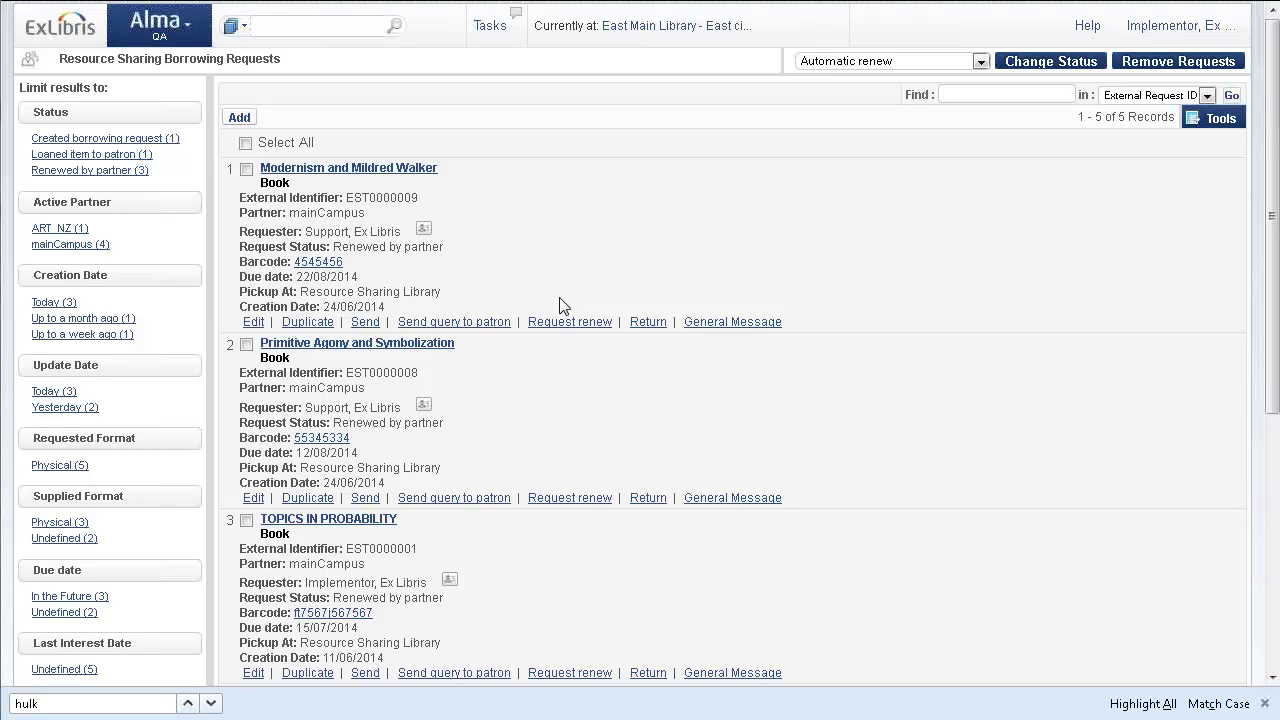
Step: Open the resource sharing Workflow Profiles in the fulfillment configuration
{"action": "left_click", "coordinate": [189, 26]}
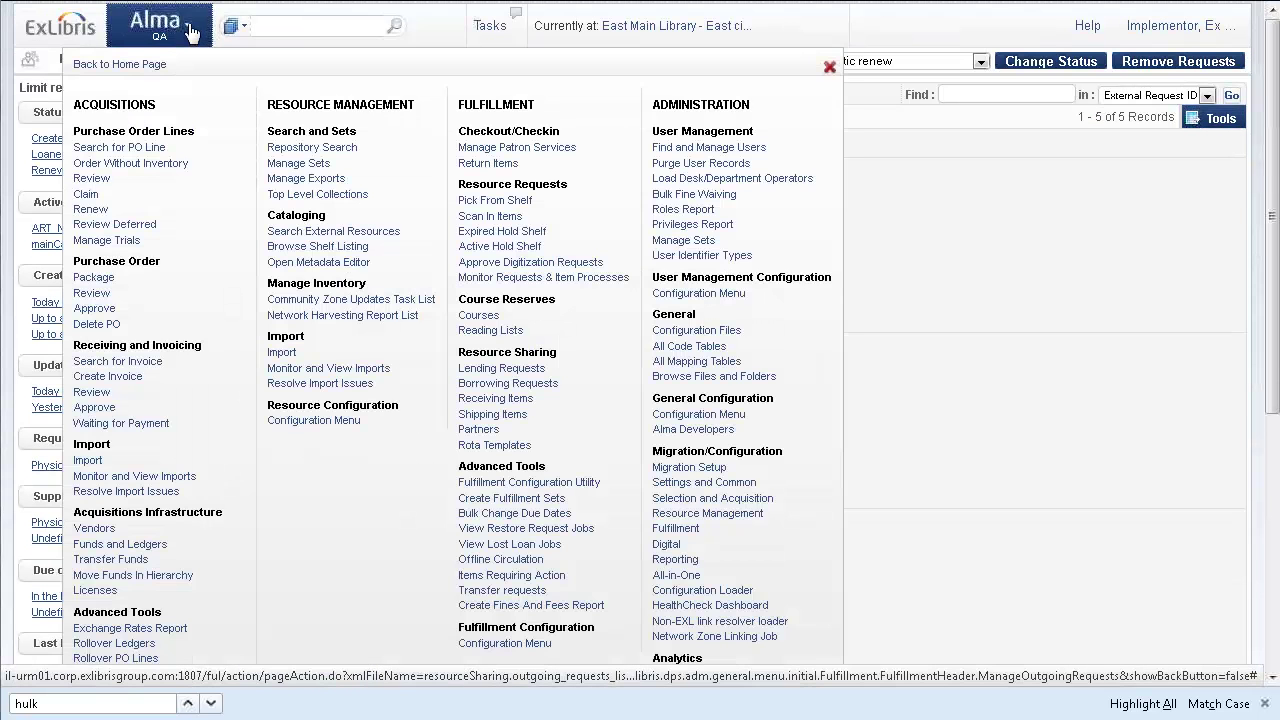
{"action": "left_click", "coordinate": [537, 643]}
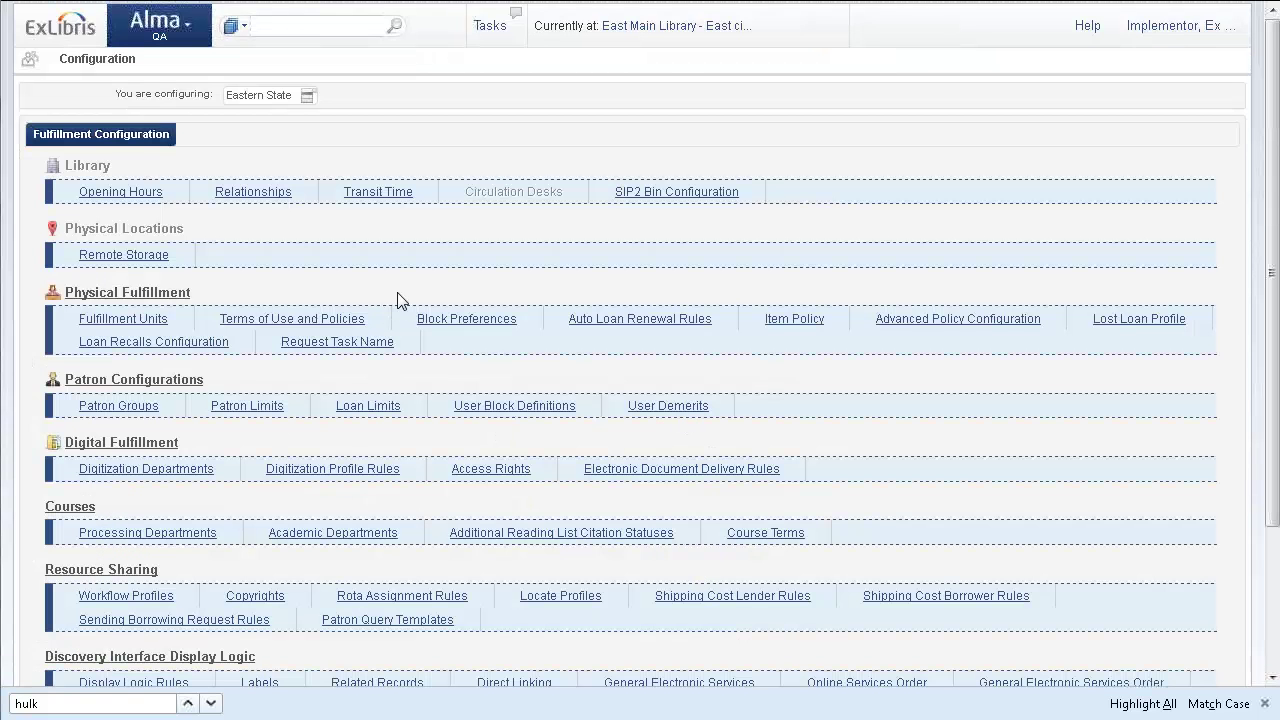
{"action": "scroll", "coordinate": [400, 296], "scroll_direction": "down", "scroll_amount": 2}
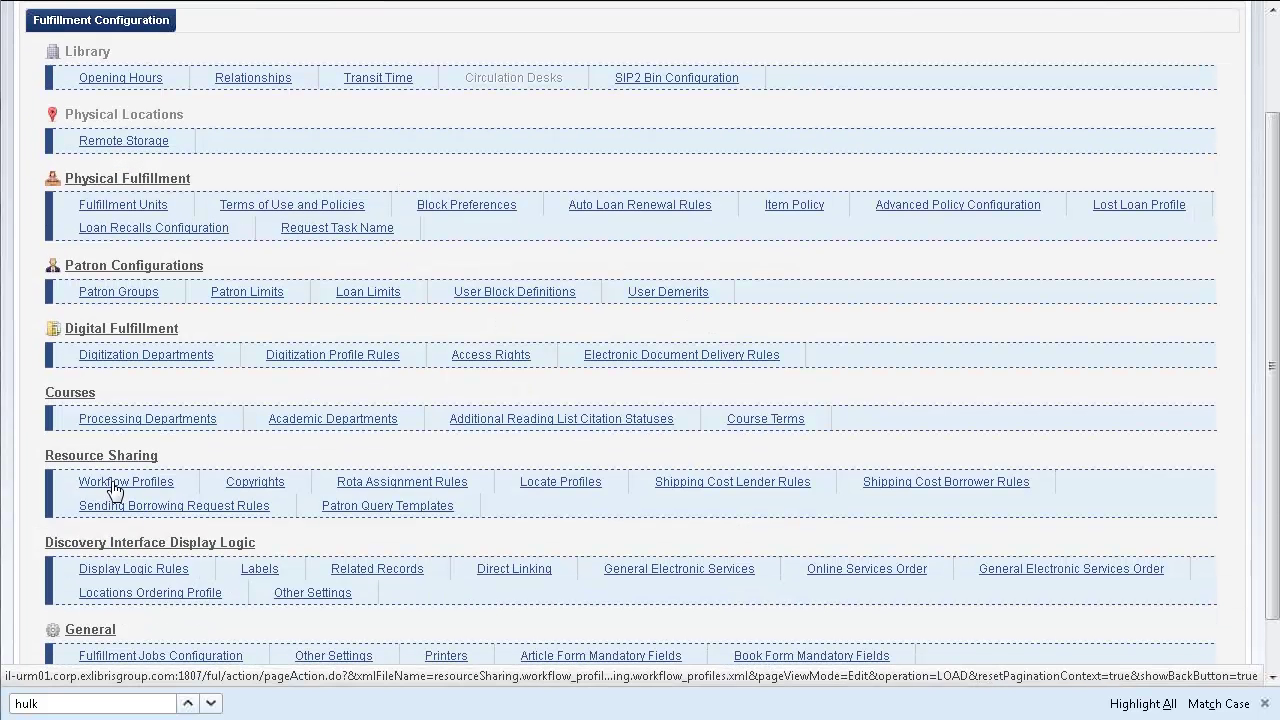
{"action": "left_click", "coordinate": [146, 485]}
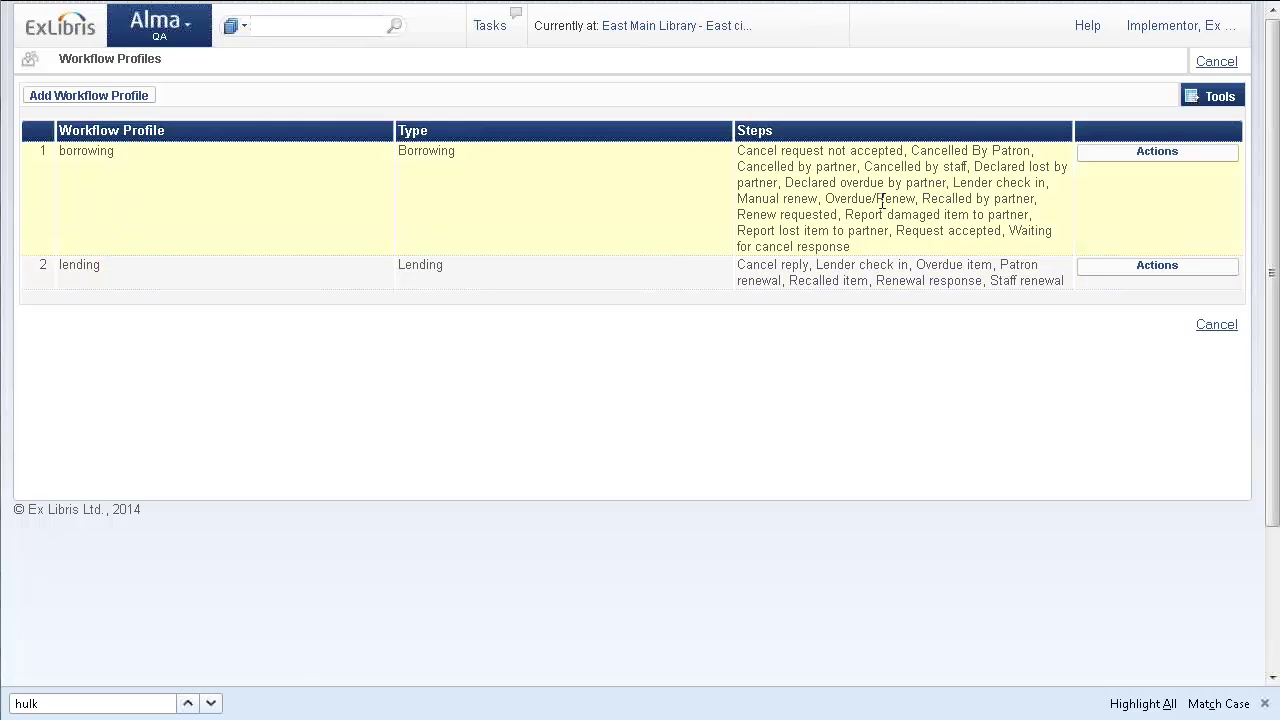
Step: Examine the renewal-related steps listed for the borrowing and lending workflow profiles
{"action": "left_click_drag", "start_coordinate": [737, 214], "coordinate": [840, 213]}
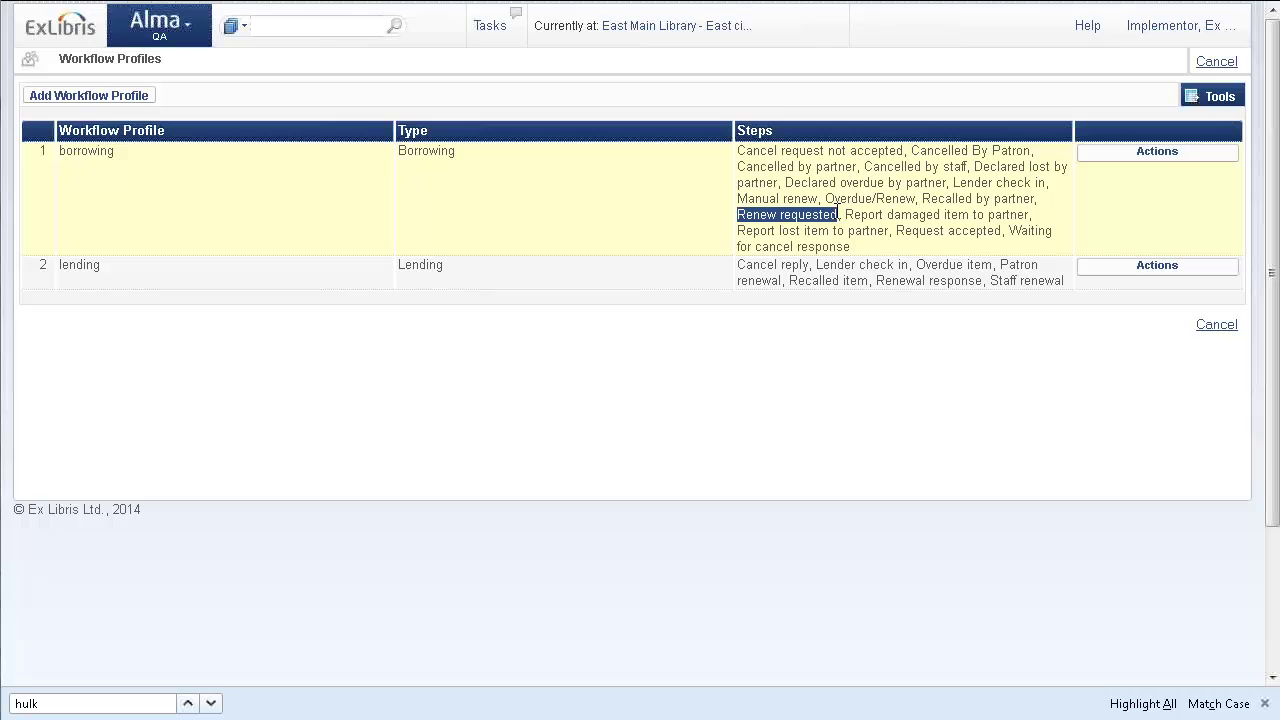
{"action": "left_click_drag", "start_coordinate": [896, 230], "coordinate": [1003, 231]}
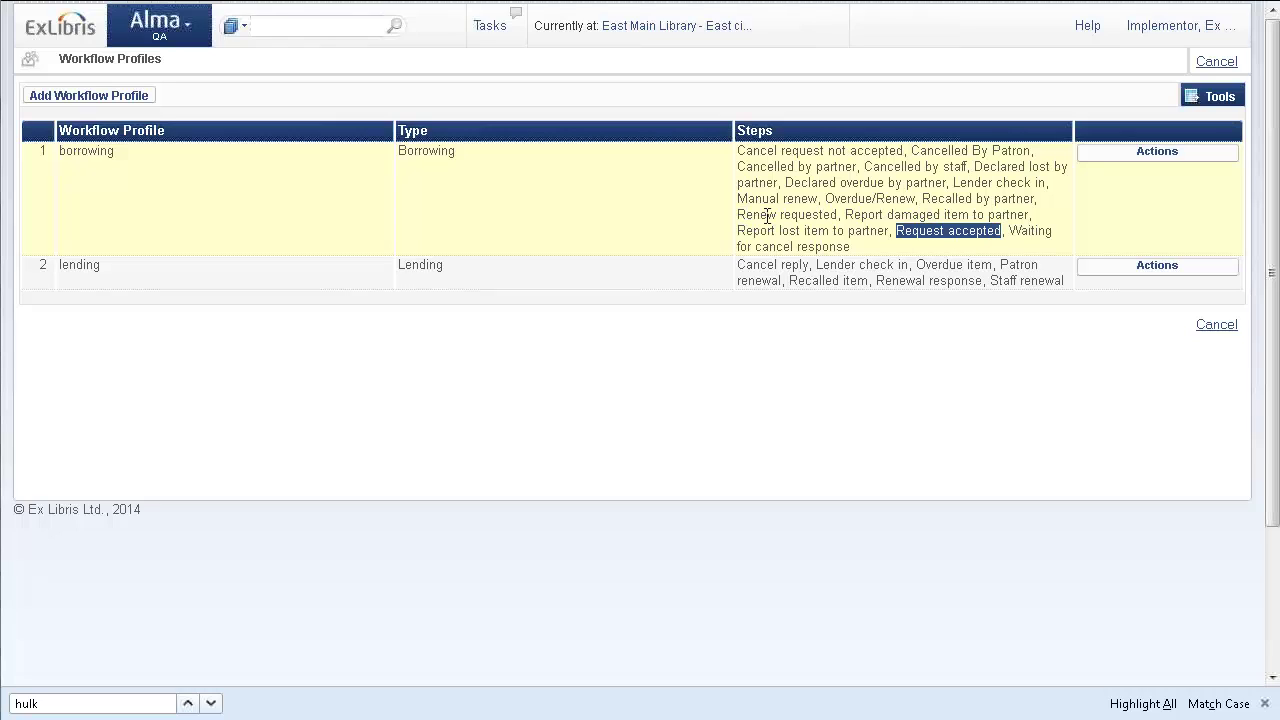
{"action": "left_click", "coordinate": [814, 212]}
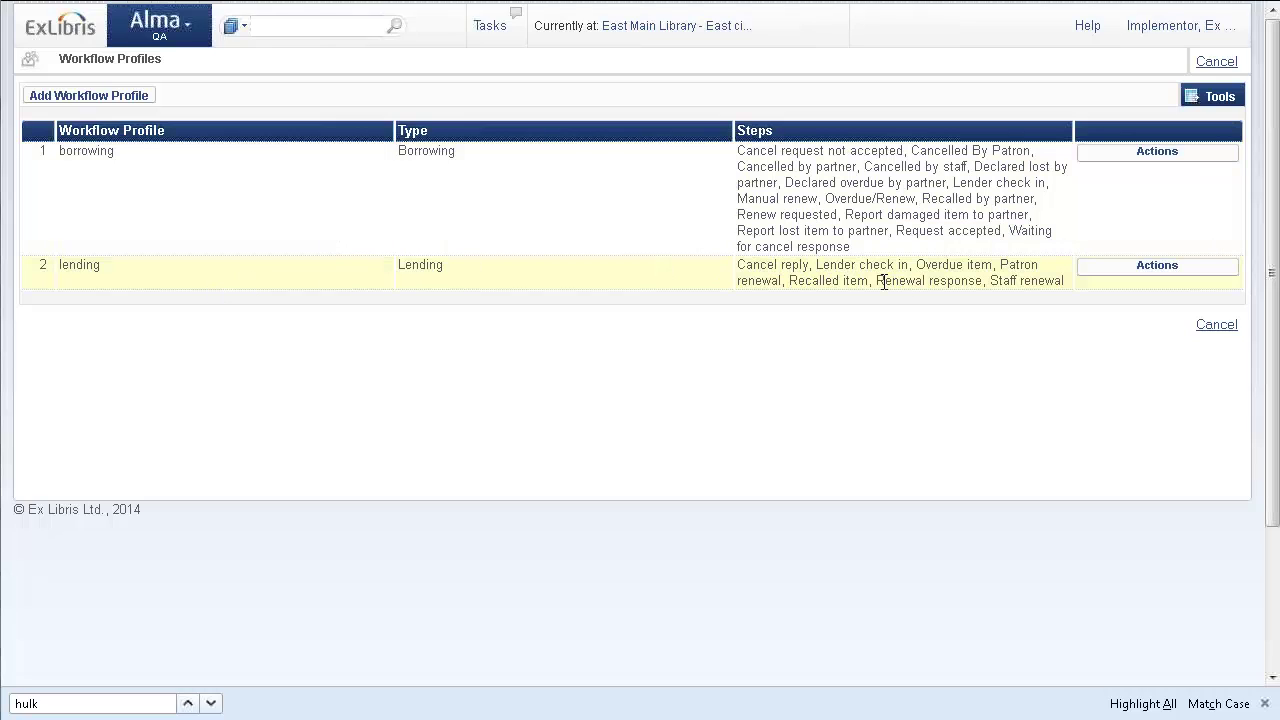
{"action": "left_click_drag", "start_coordinate": [878, 280], "coordinate": [780, 281]}
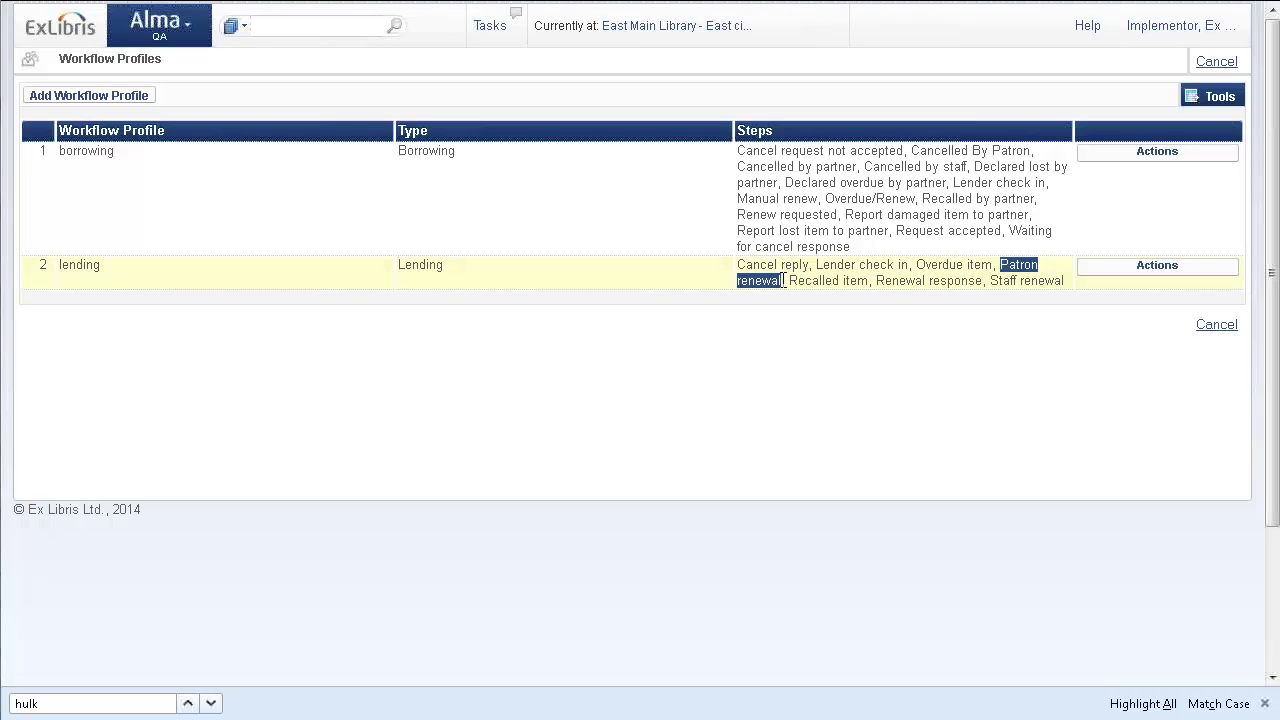
{"action": "left_click", "coordinate": [783, 281]}
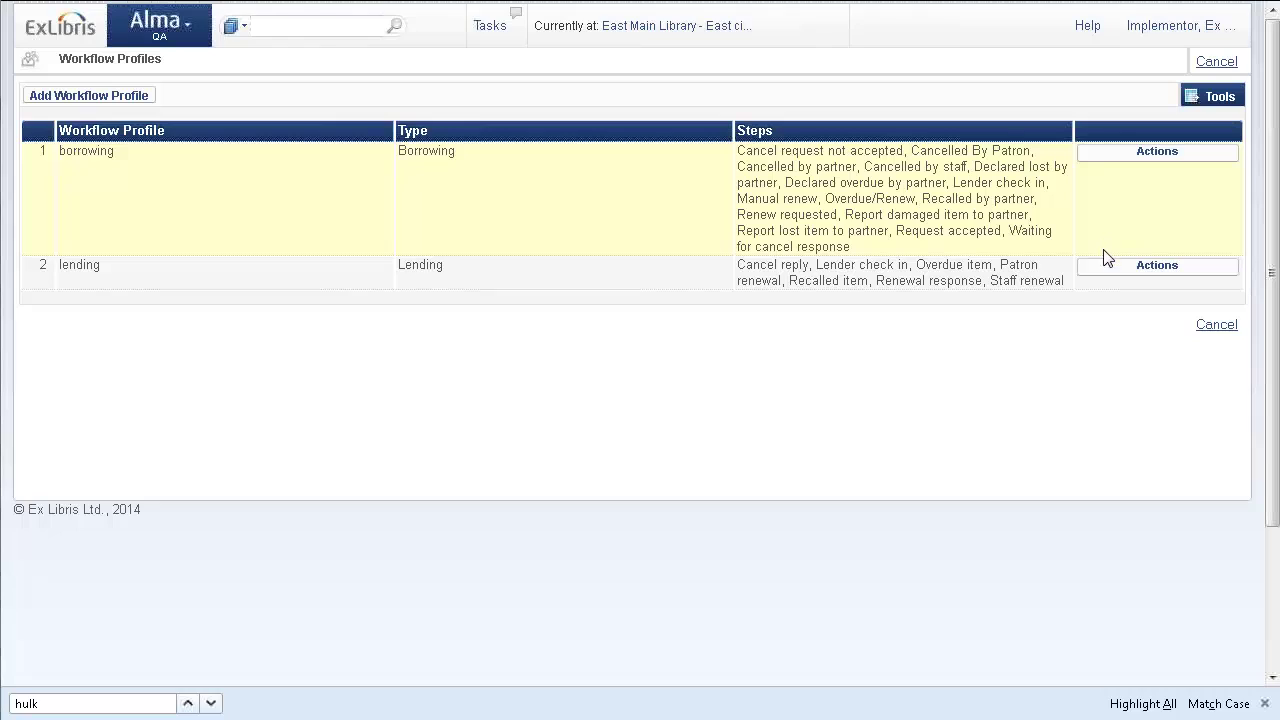